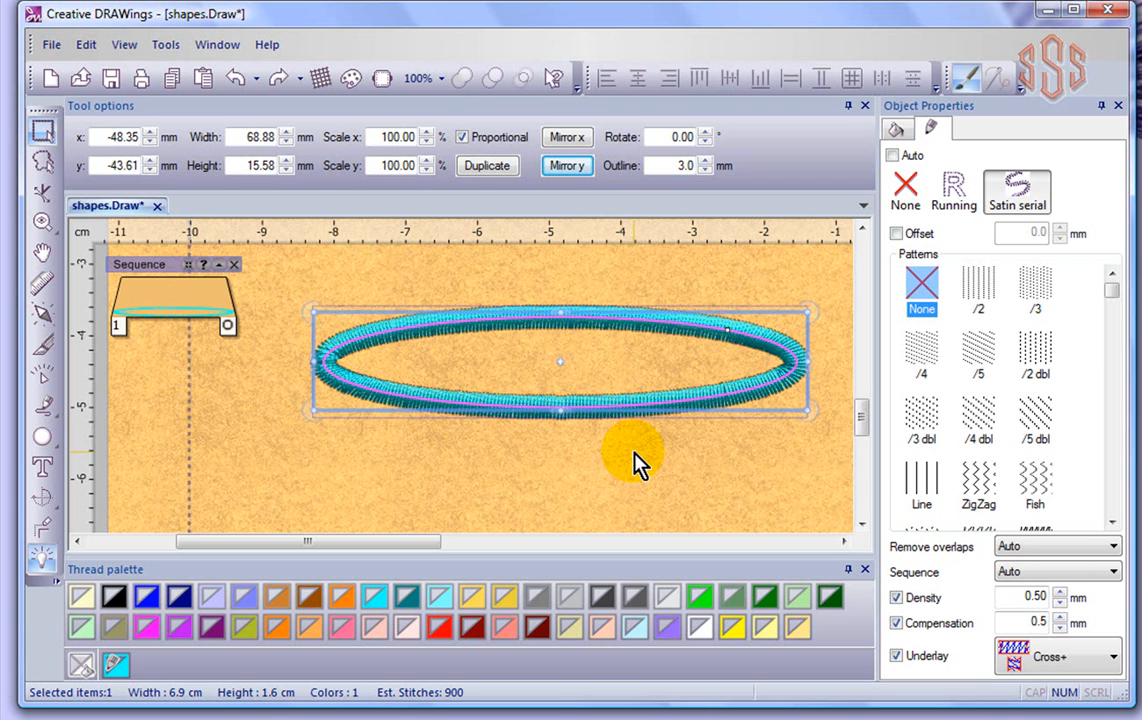
# Draw a filled ellipse about 49.5 mm wide and 35.2 mm high, overlapping the right end of the narrow outlined ellipse.
pyautogui.scroll(-2, 634, 452)
pyautogui.moveTo(461, 541); pyautogui.dragTo(540, 543)
pyautogui.click(42, 440)
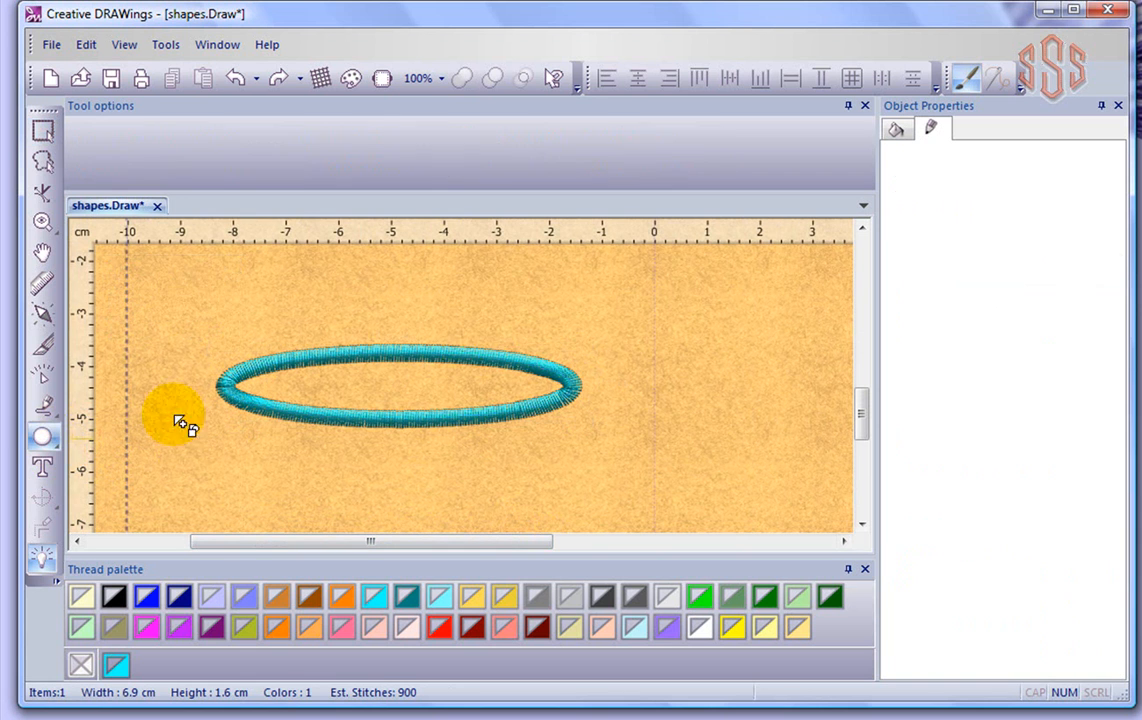
pyautogui.moveTo(478, 306); pyautogui.dragTo(737, 490)
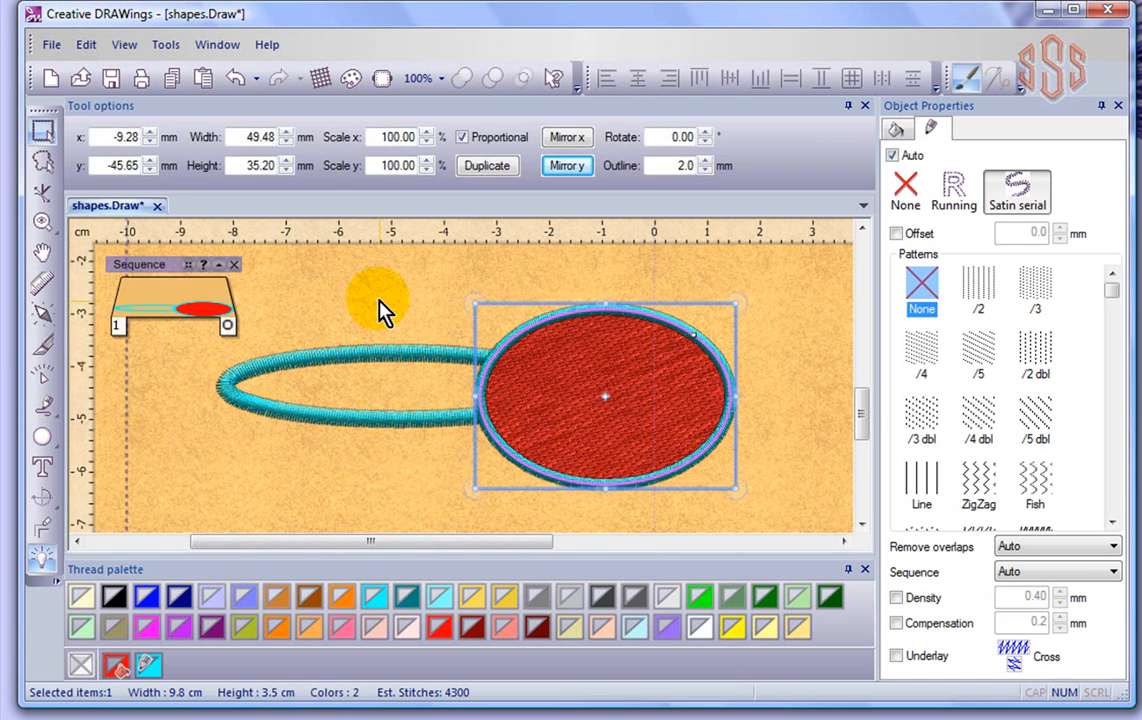
# Simulate the stitching of the two overlapping ellipses with Slow redraw, and close the simulation.
pyautogui.click(43, 374)
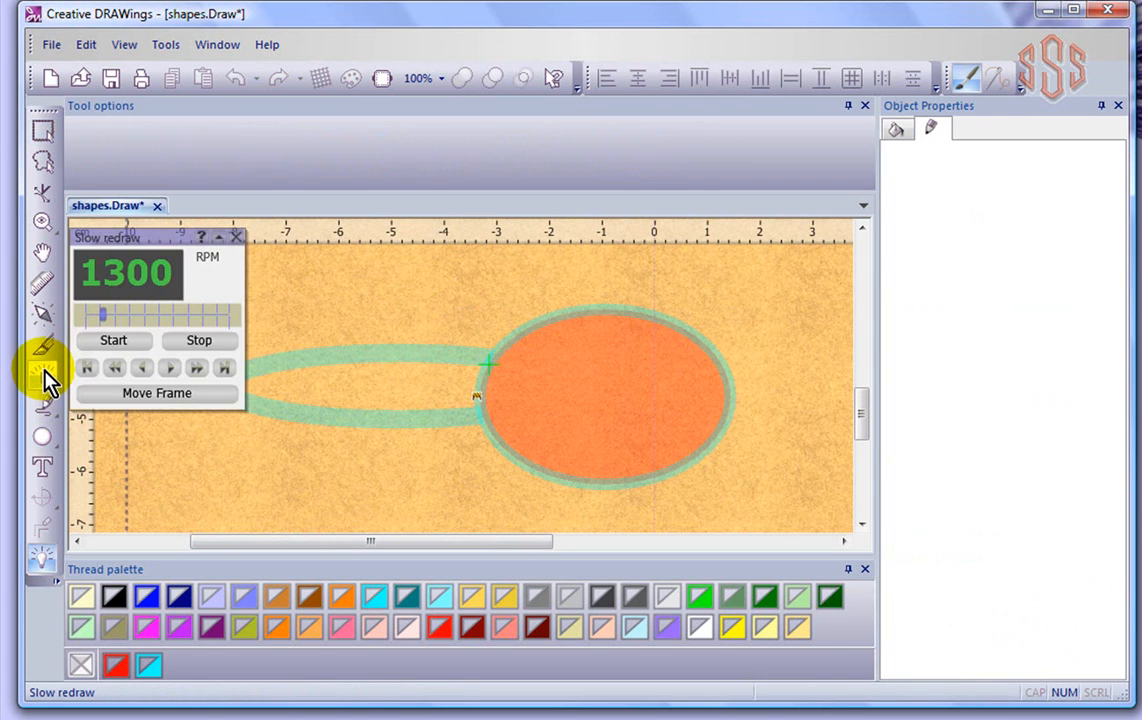
pyautogui.click(108, 341)
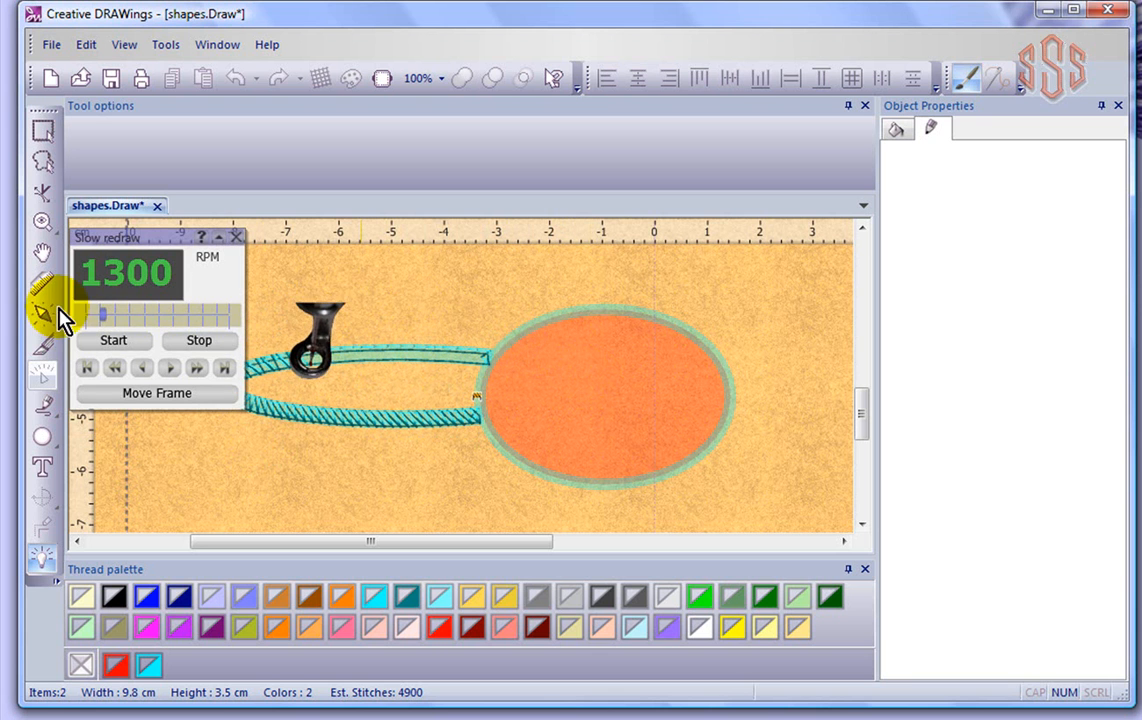
pyautogui.click(221, 338)
pyautogui.click(237, 237)
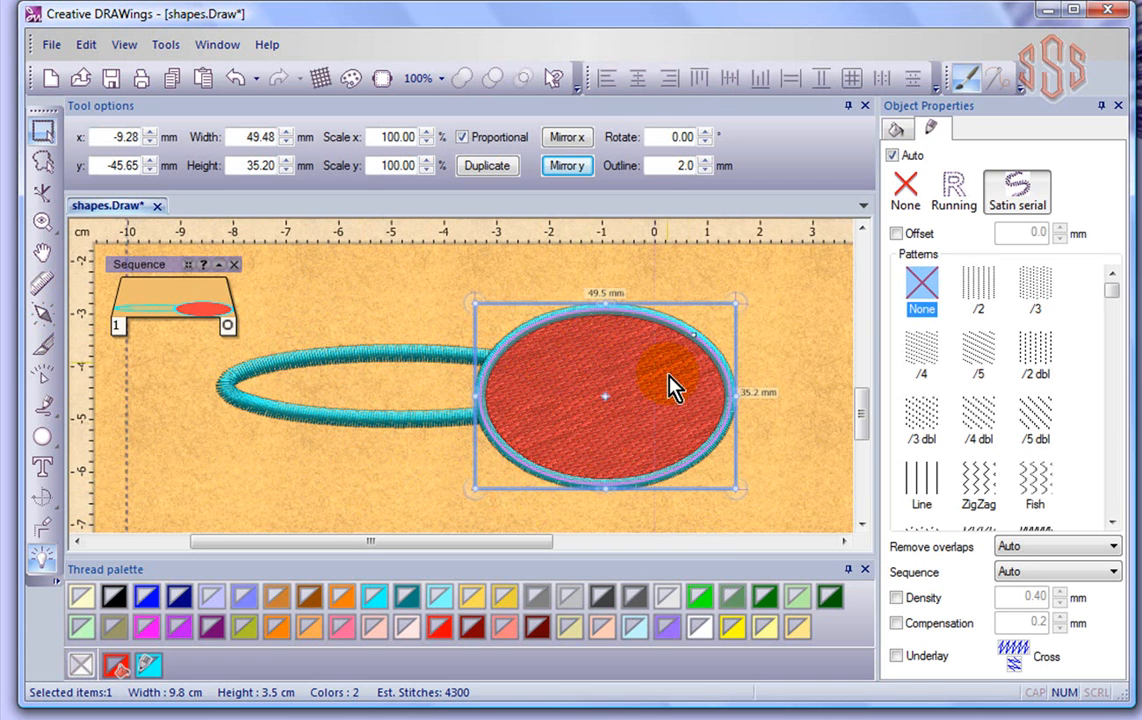
# Move the narrow ellipse further under the filled one, to about x -31.6, y -47.7 mm, and replay the stitching with Slow redraw.
pyautogui.click(364, 420)
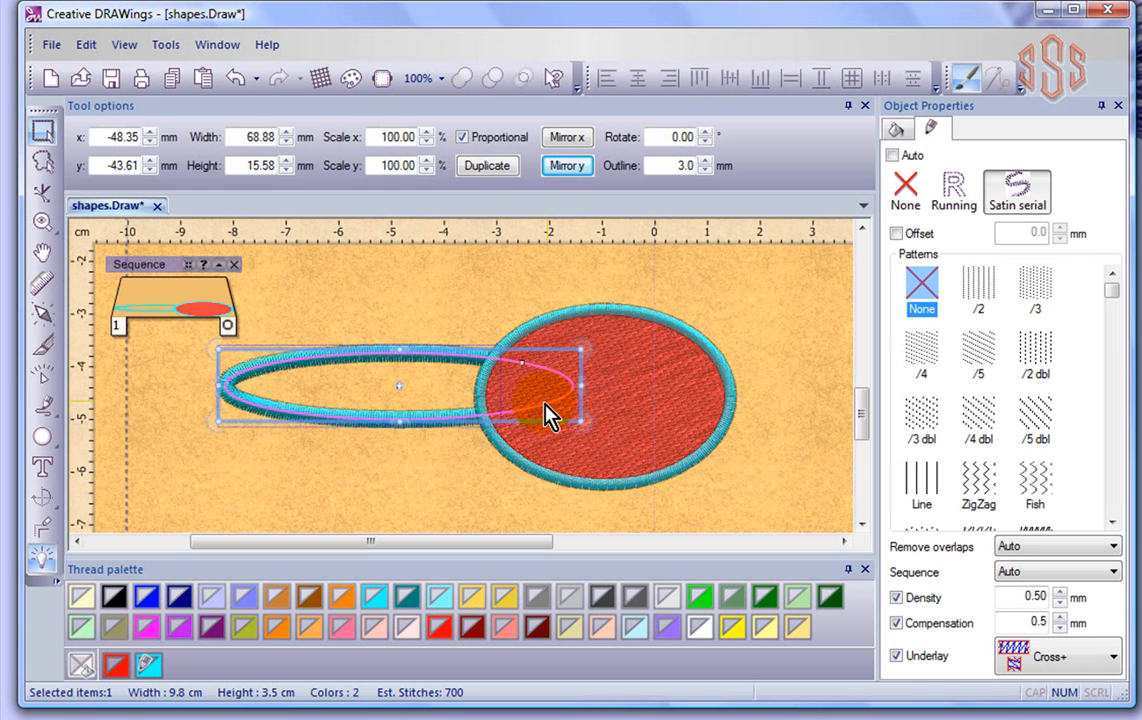
pyautogui.moveTo(292, 424); pyautogui.dragTo(371, 433)
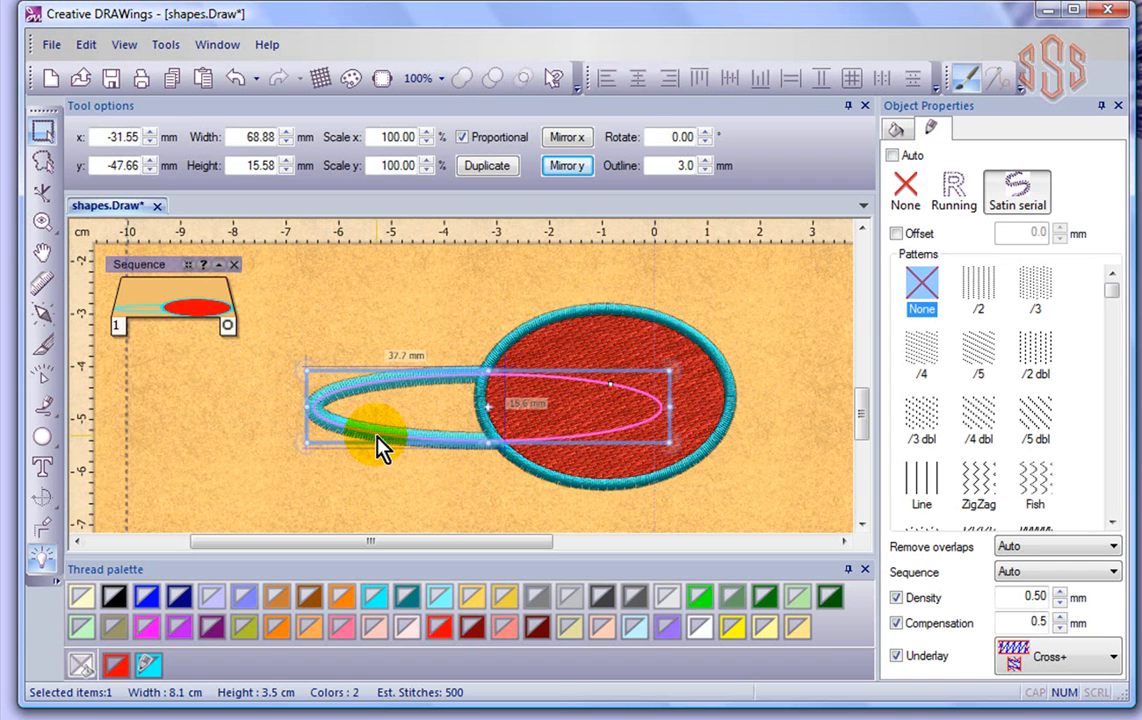
pyautogui.click(42, 377)
pyautogui.click(105, 342)
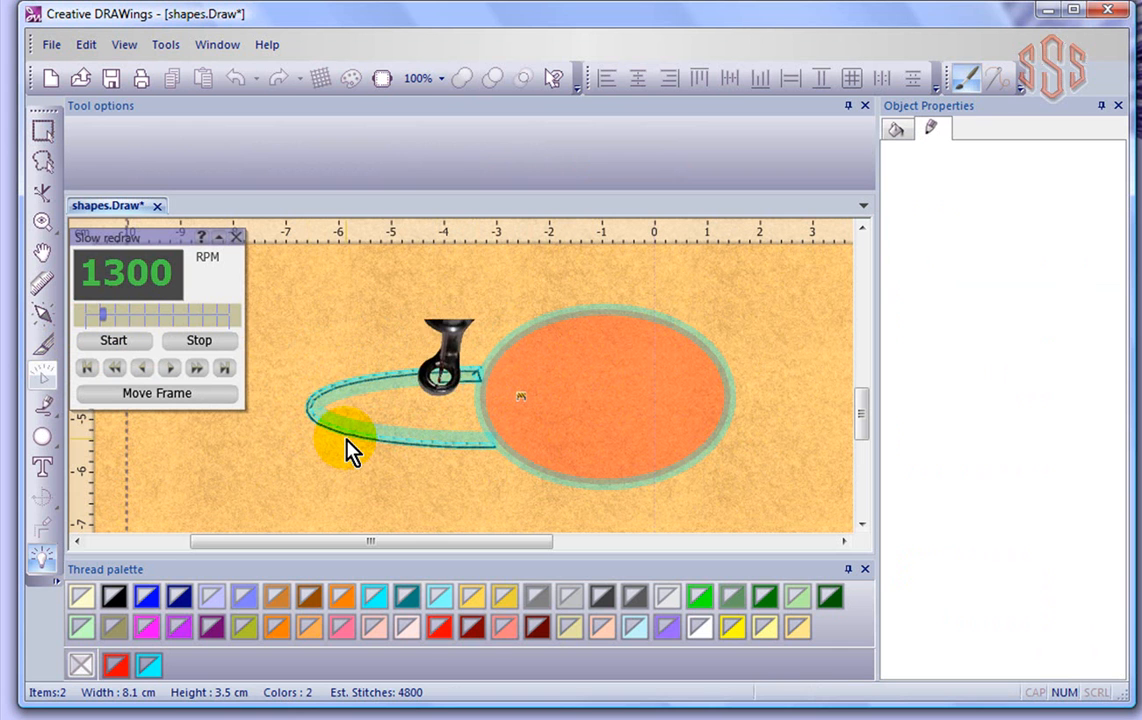
pyautogui.click(218, 342)
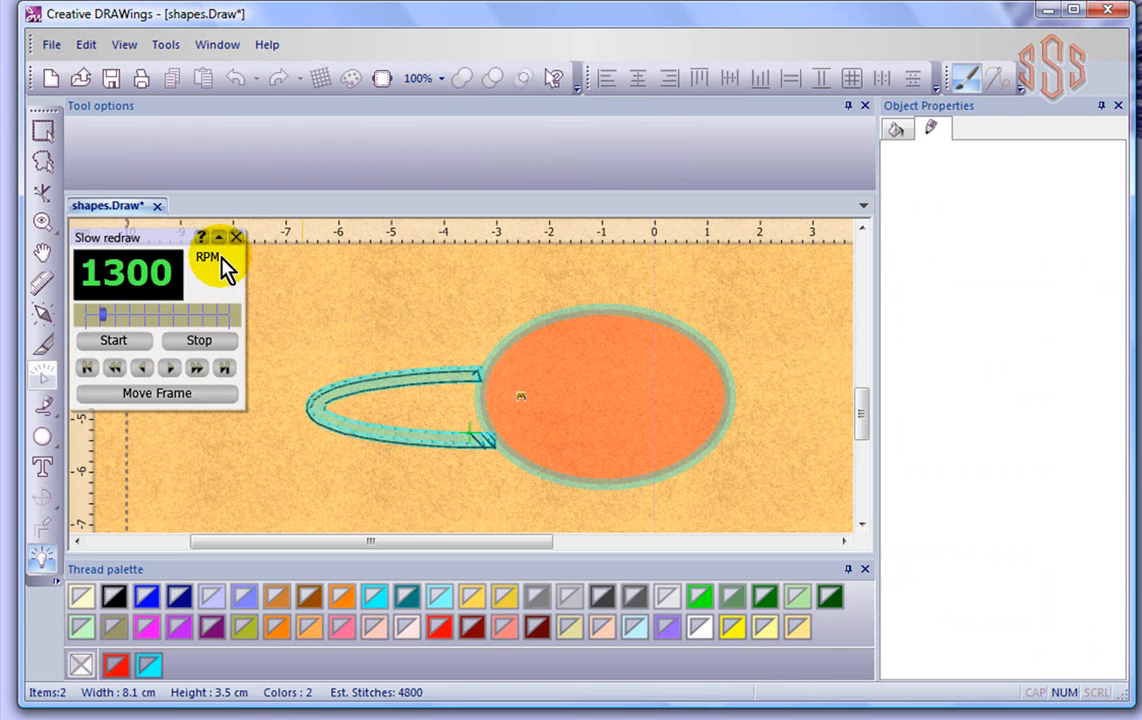
pyautogui.click(236, 237)
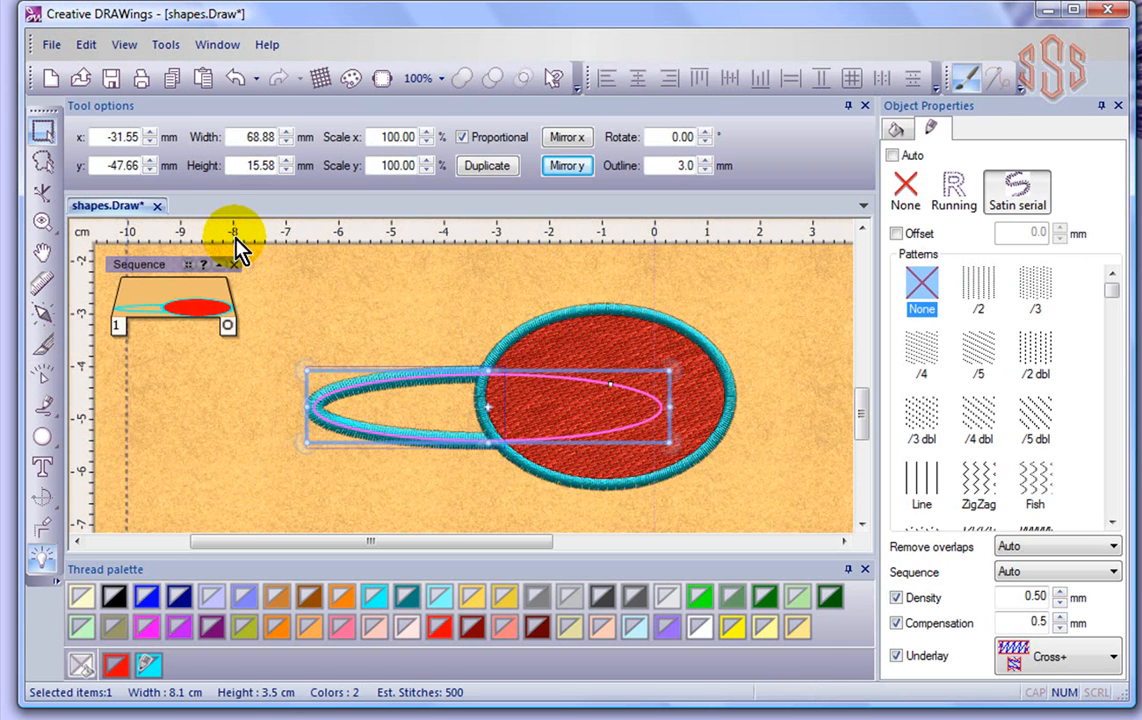
pyautogui.click(219, 417)
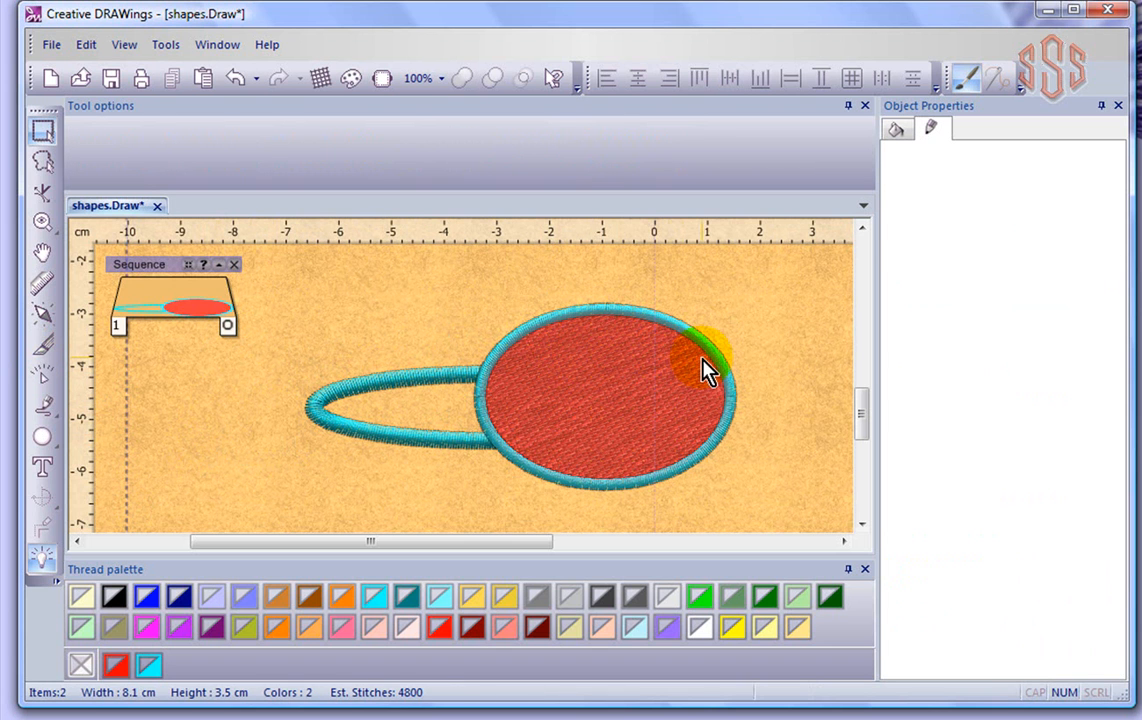
# Remove the red fill from the large ellipse, leaving only its outline.
pyautogui.click(702, 358)
pyautogui.click(80, 664)
pyautogui.click(236, 386)
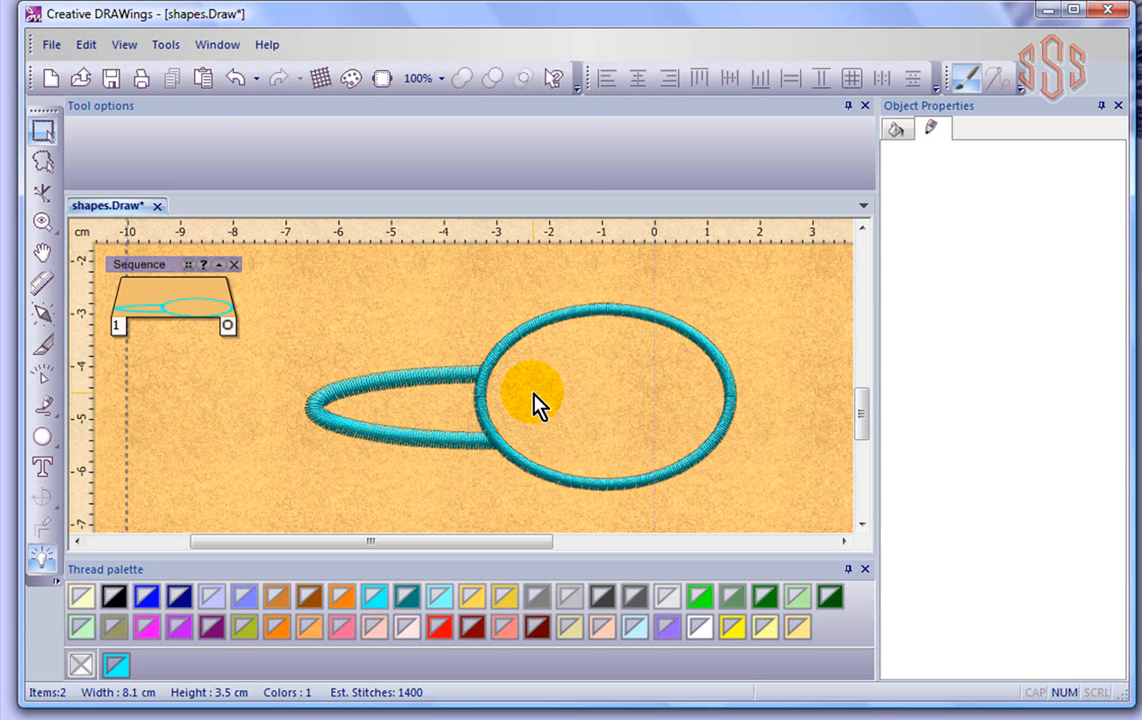
# Move the narrow ellipse up and left to about x -36, y -41.7 mm, with its right end inside the large ellipse.
pyautogui.click(403, 378)
pyautogui.moveTo(403, 385); pyautogui.dragTo(379, 355)
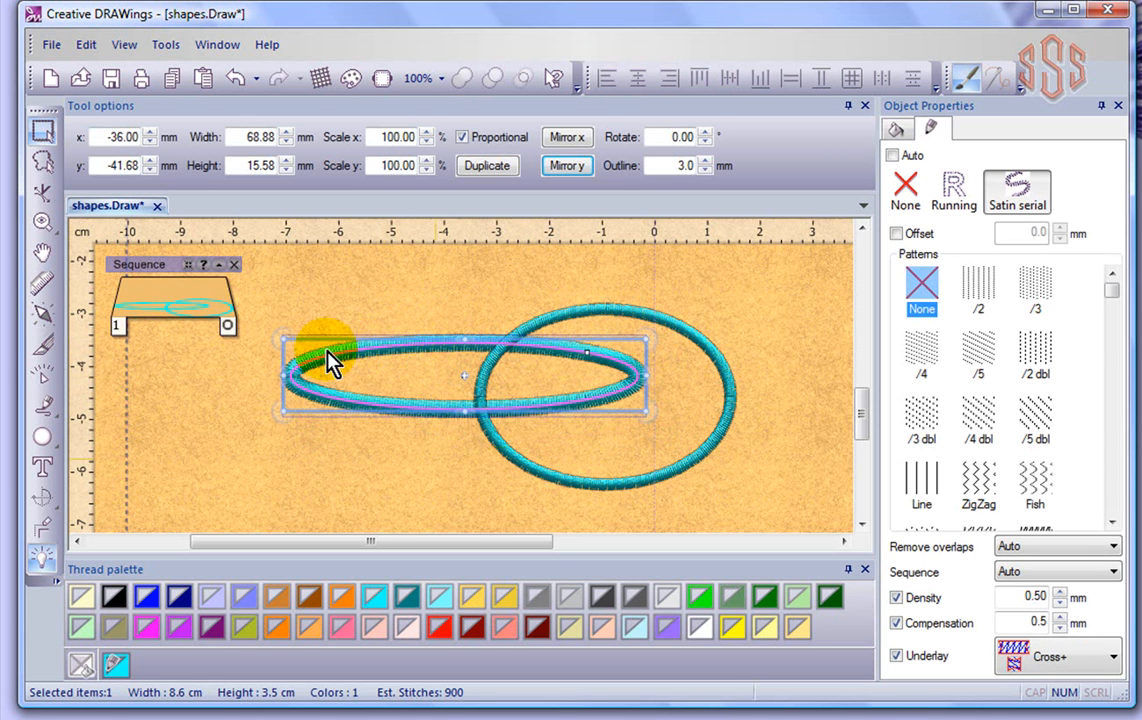
pyautogui.click(216, 397)
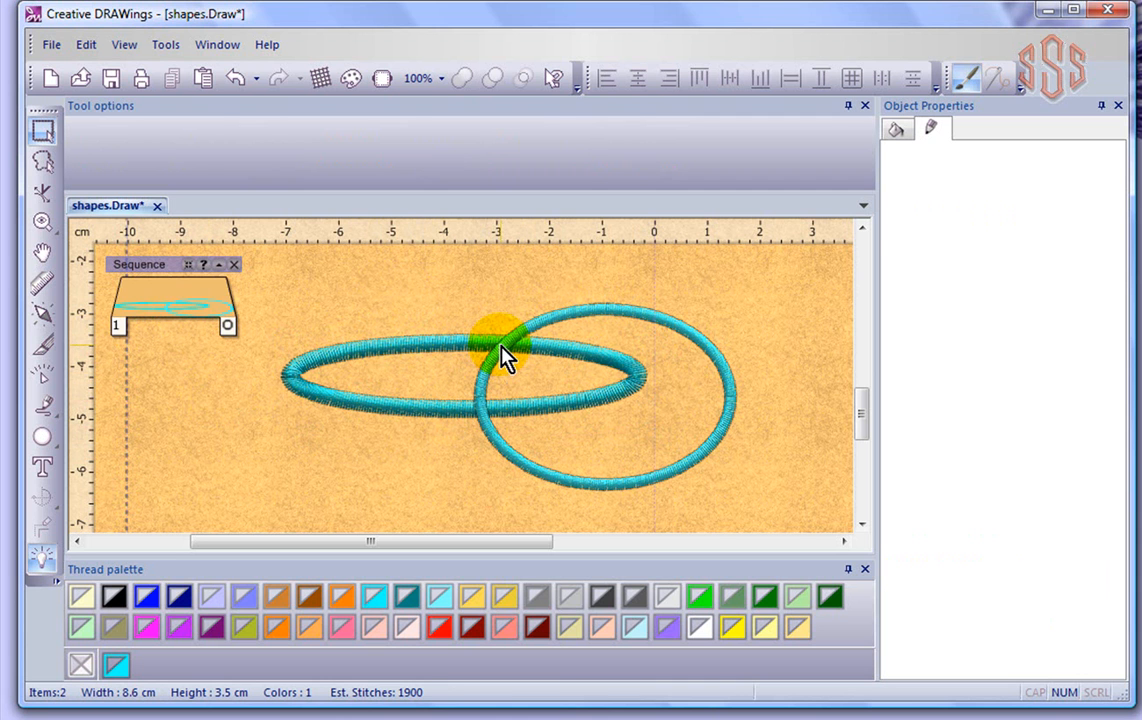
# Compare the outline settings of both ellipses, and set Remove overlaps to Always for the large ellipse's outline.
pyautogui.click(415, 345)
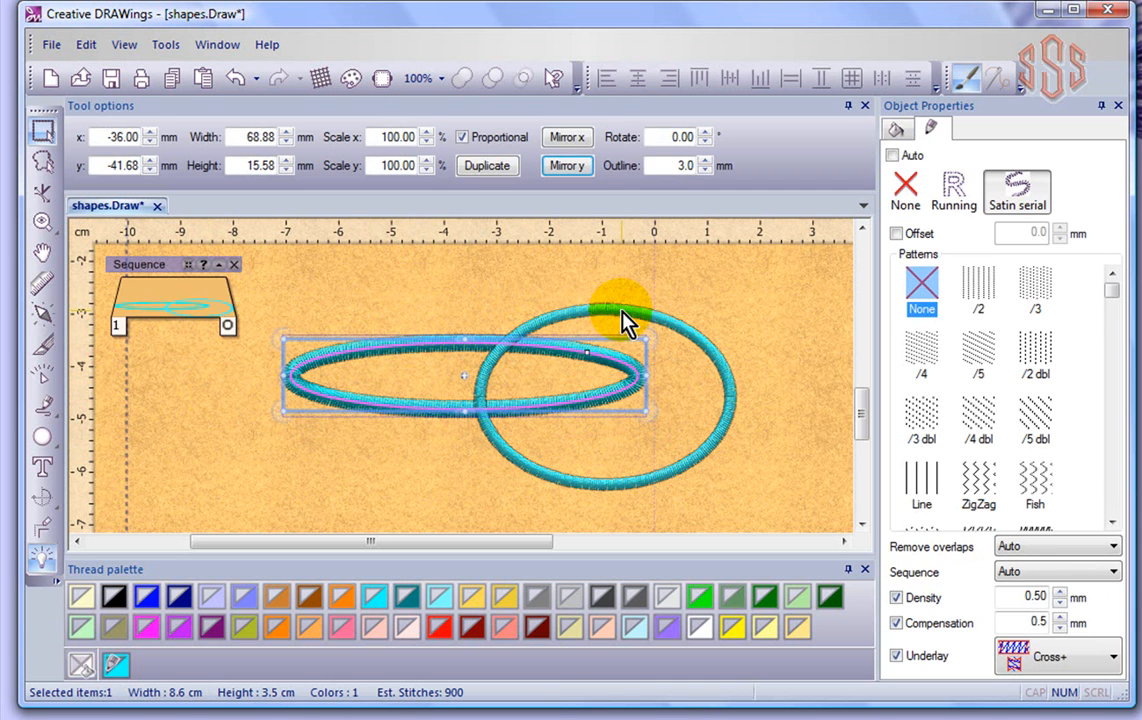
pyautogui.click(624, 322)
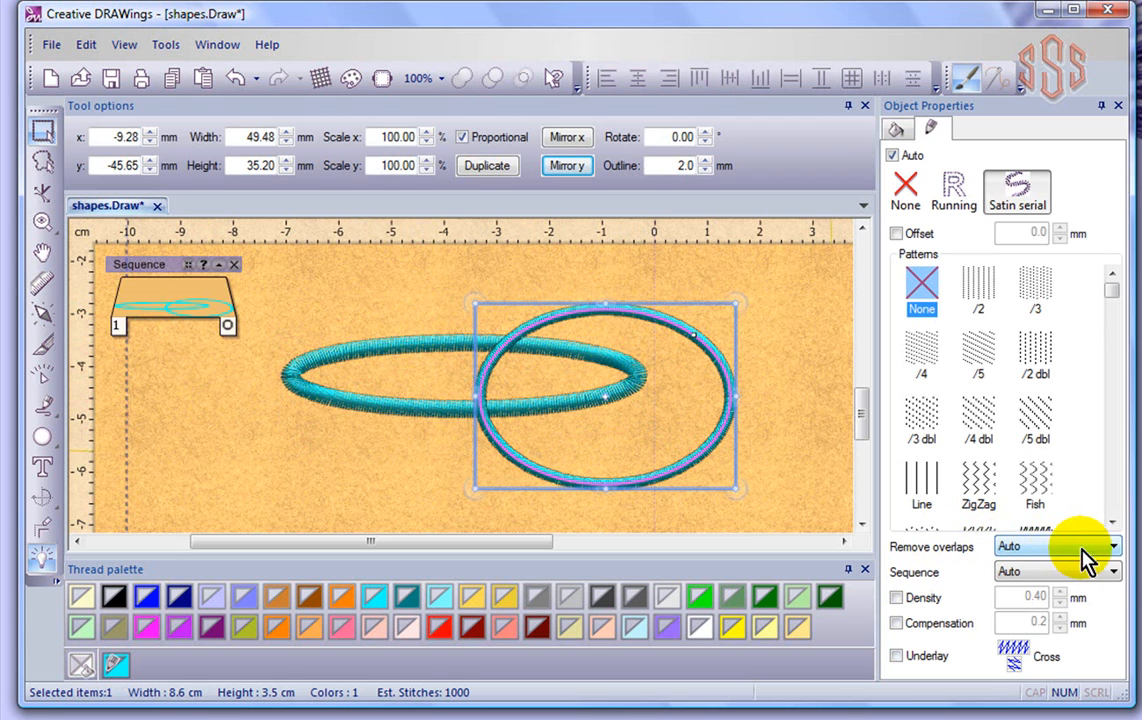
pyautogui.click(339, 472)
pyautogui.click(697, 345)
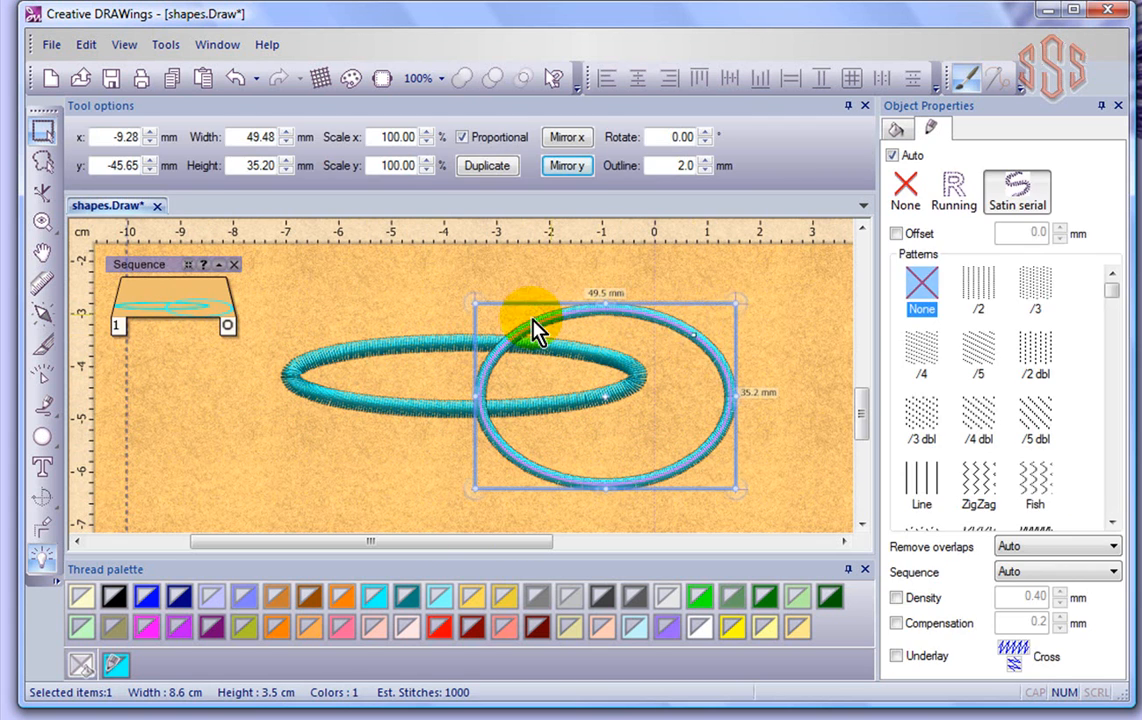
pyautogui.click(378, 409)
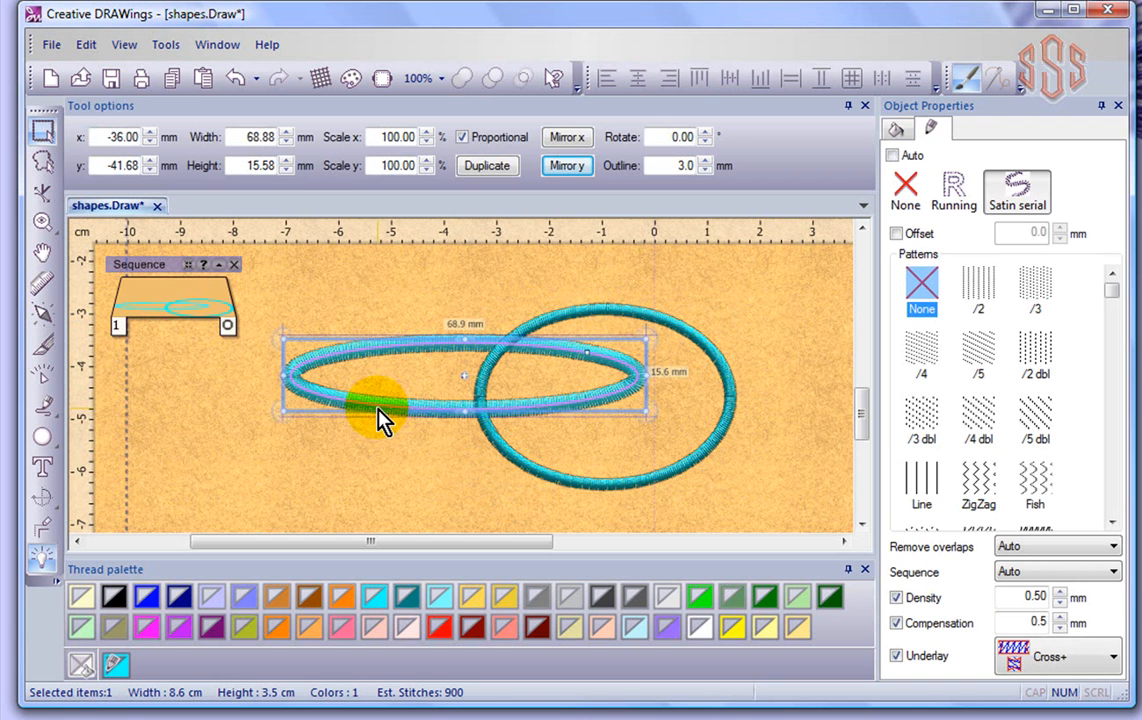
pyautogui.click(681, 338)
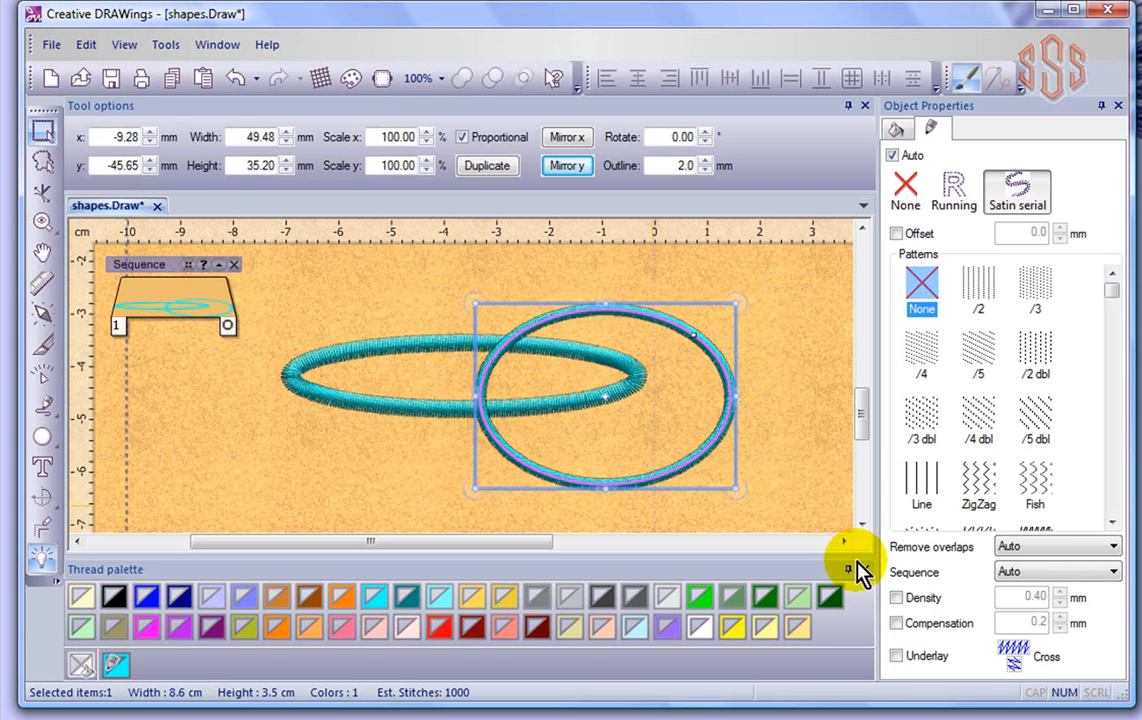
pyautogui.click(1051, 546)
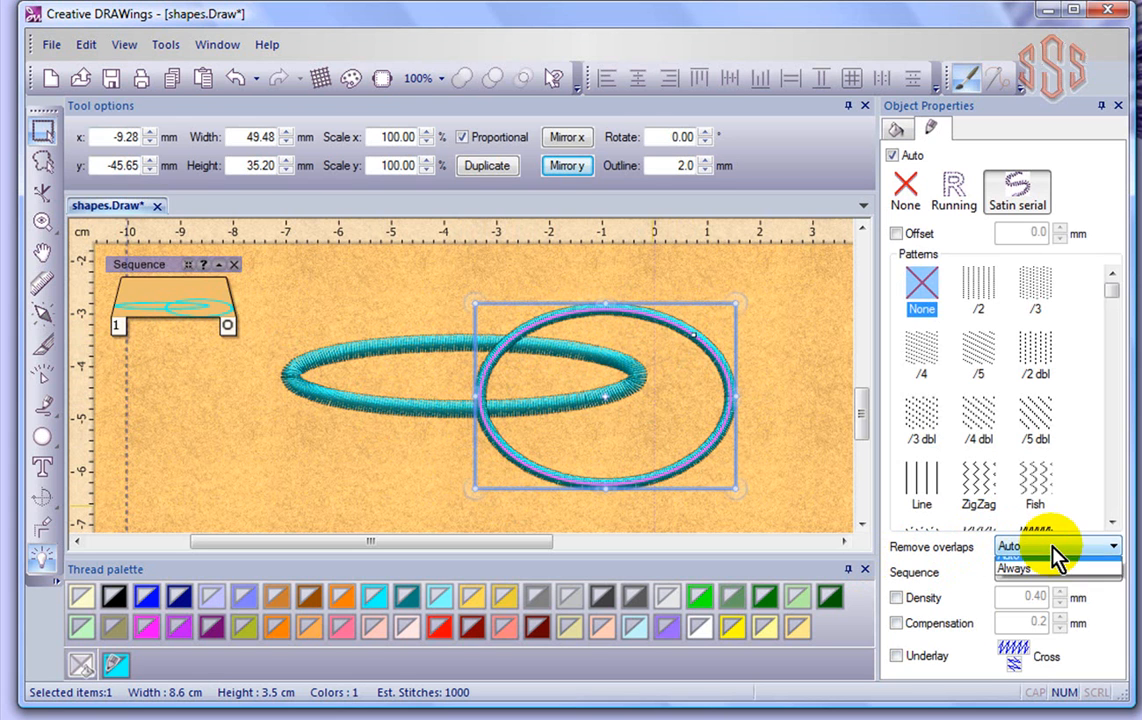
pyautogui.click(1050, 600)
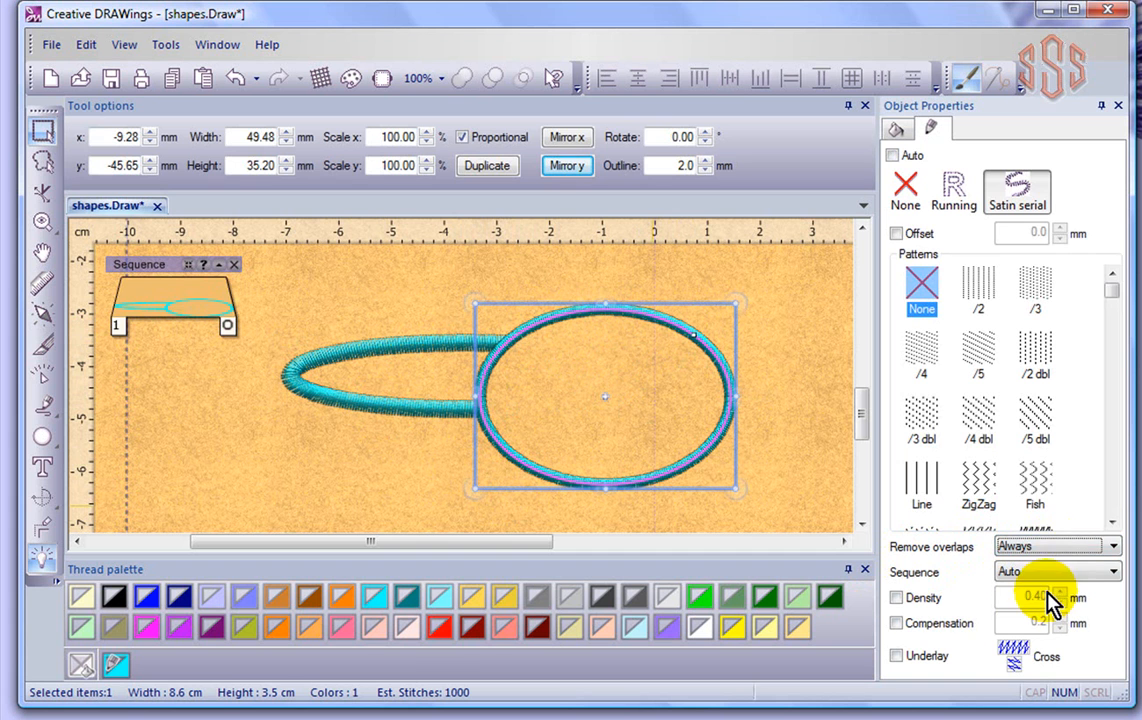
pyautogui.click(395, 474)
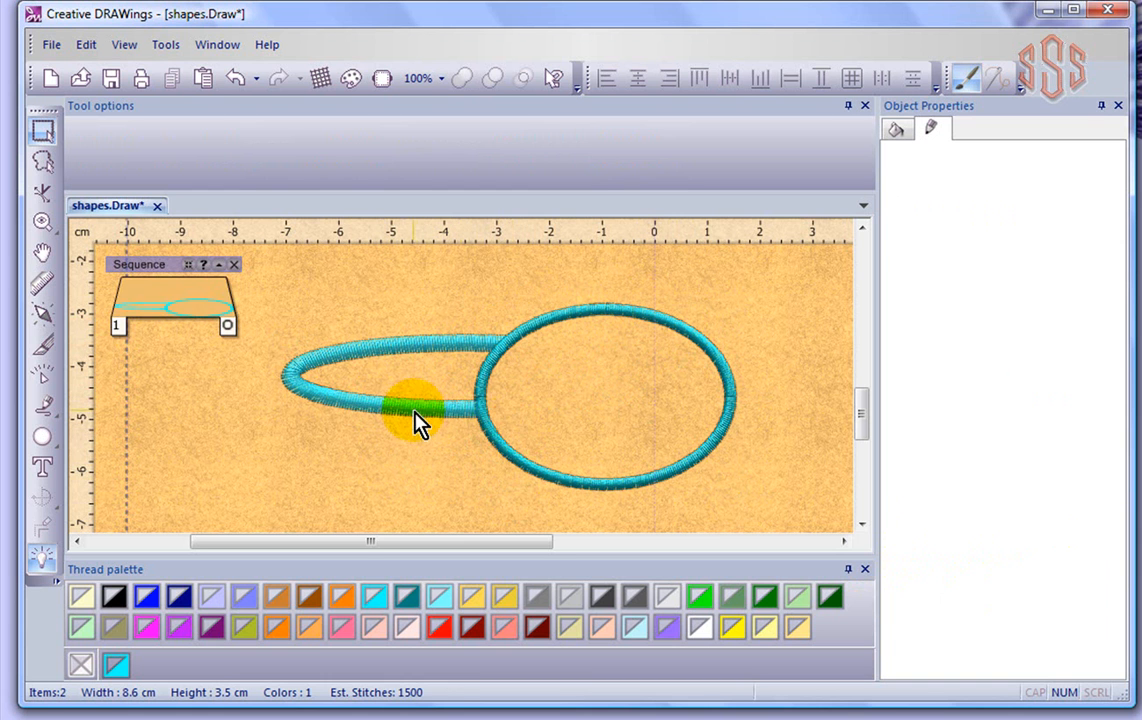
# Set Remove overlaps to Never for the large ellipse's outline.
pyautogui.click(537, 470)
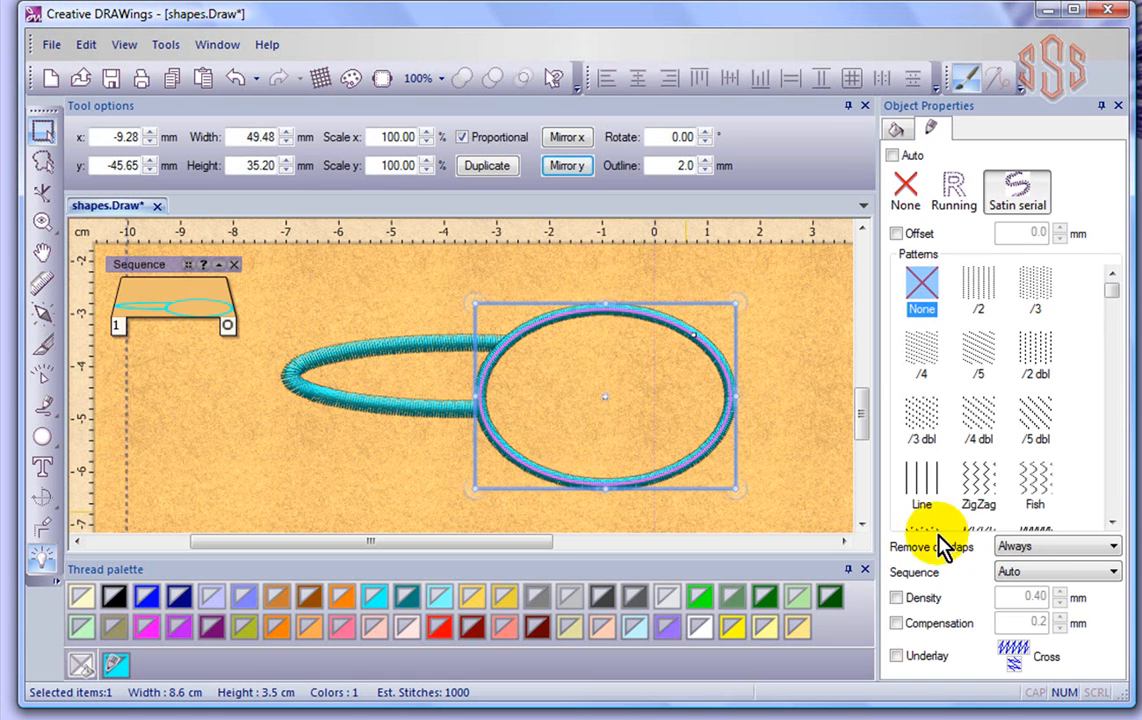
pyautogui.click(1018, 548)
pyautogui.click(1030, 566)
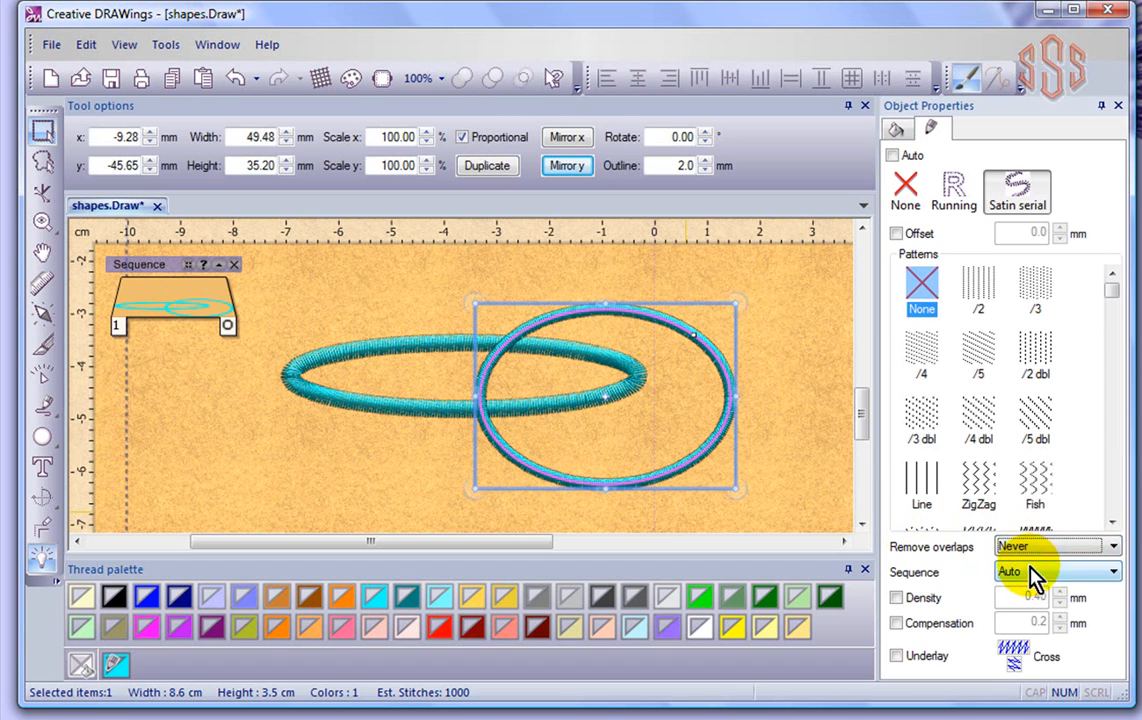
pyautogui.click(395, 467)
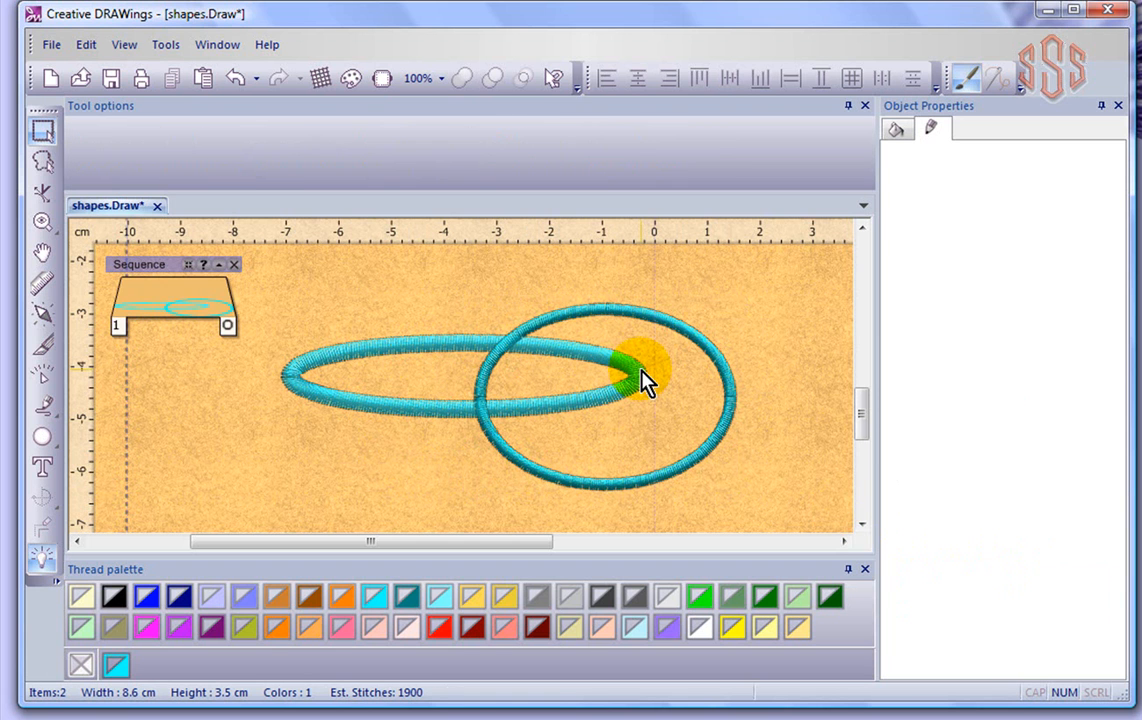
# Try Remove overlaps at Auto on the large ellipse's outline, and finish with it set to Always.
pyautogui.click(522, 466)
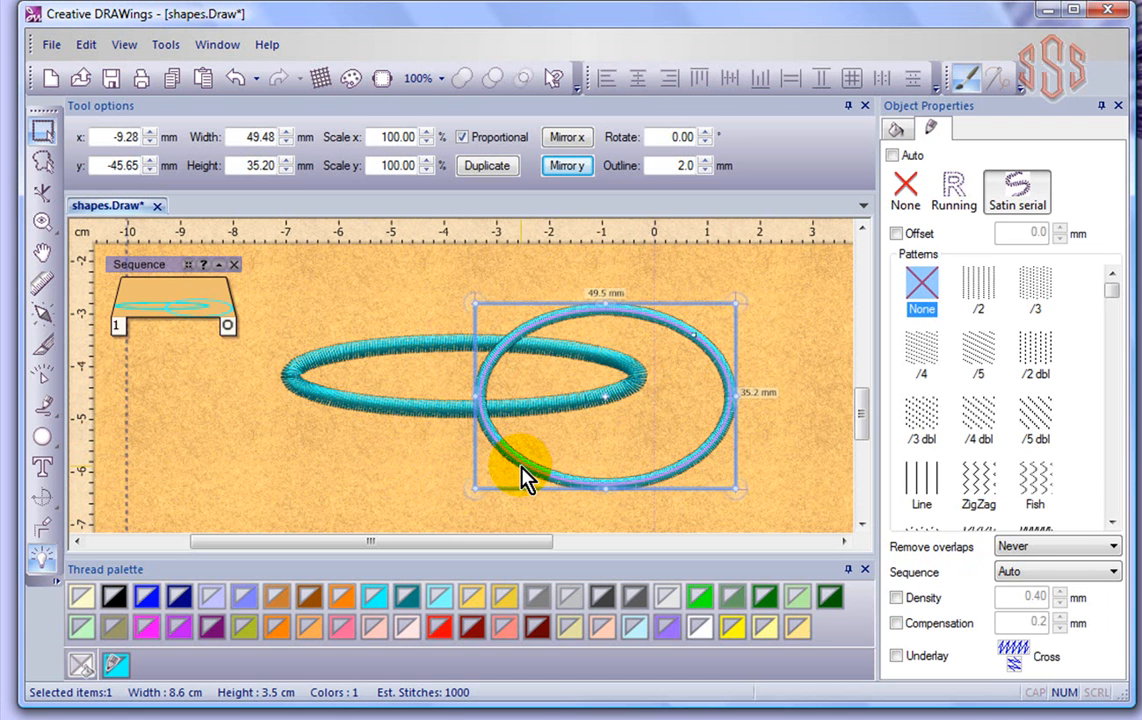
pyautogui.click(1020, 548)
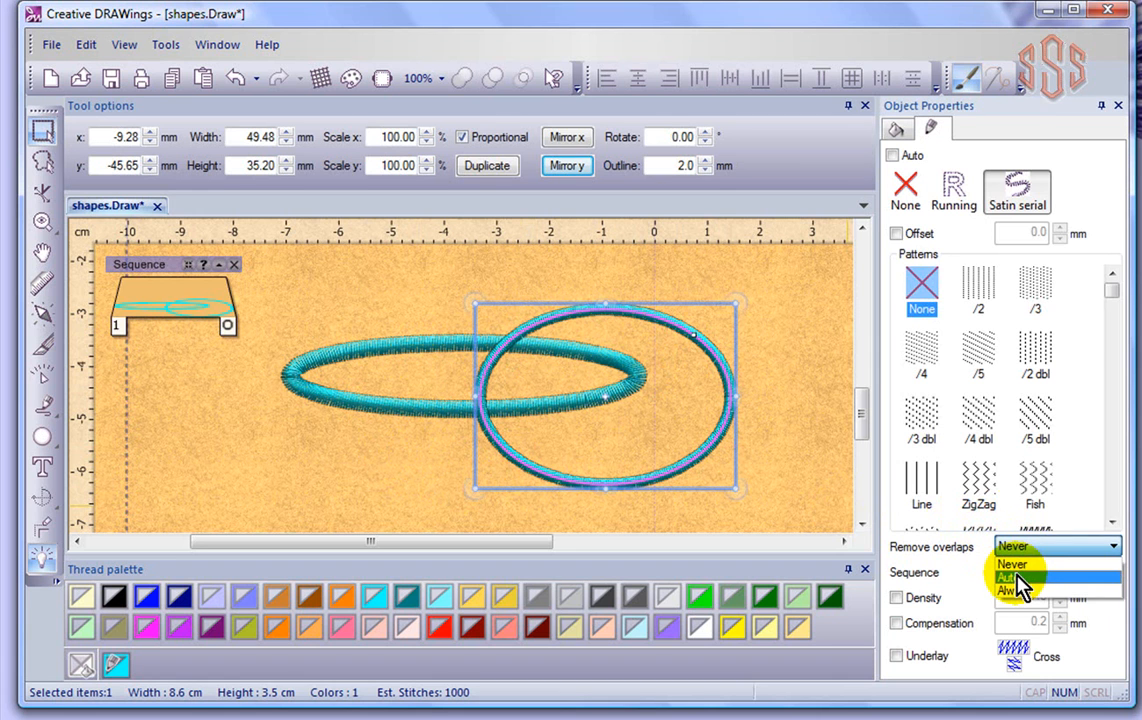
pyautogui.click(1018, 577)
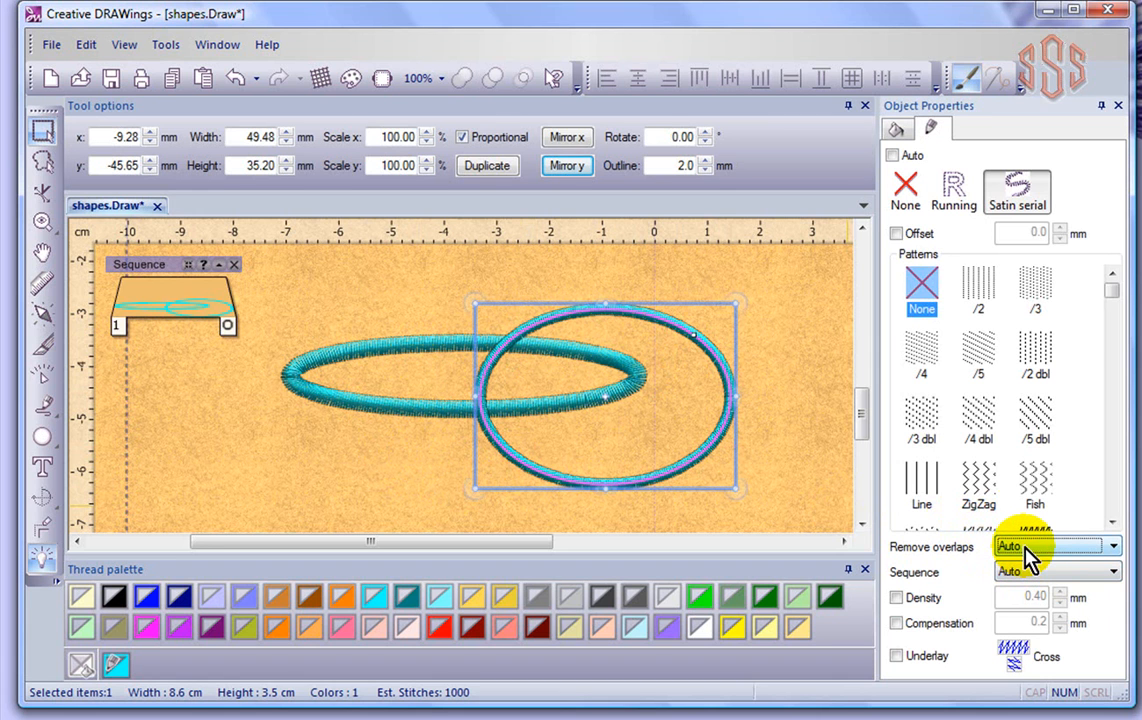
pyautogui.click(1026, 549)
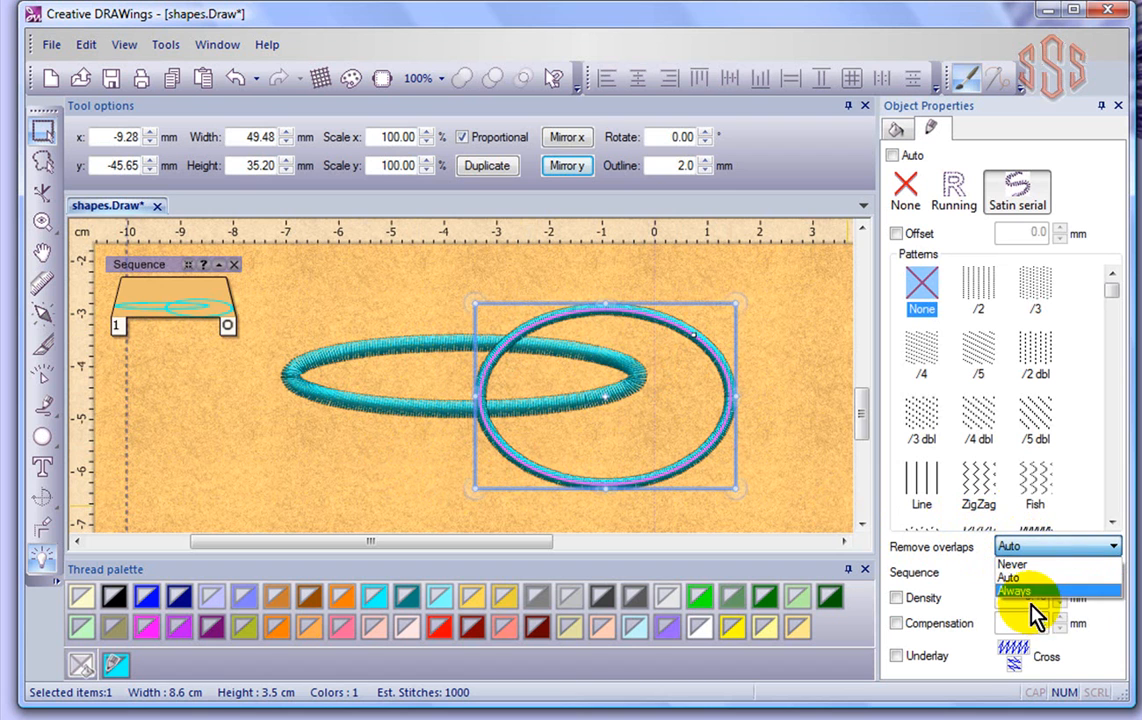
pyautogui.click(1033, 594)
pyautogui.click(316, 469)
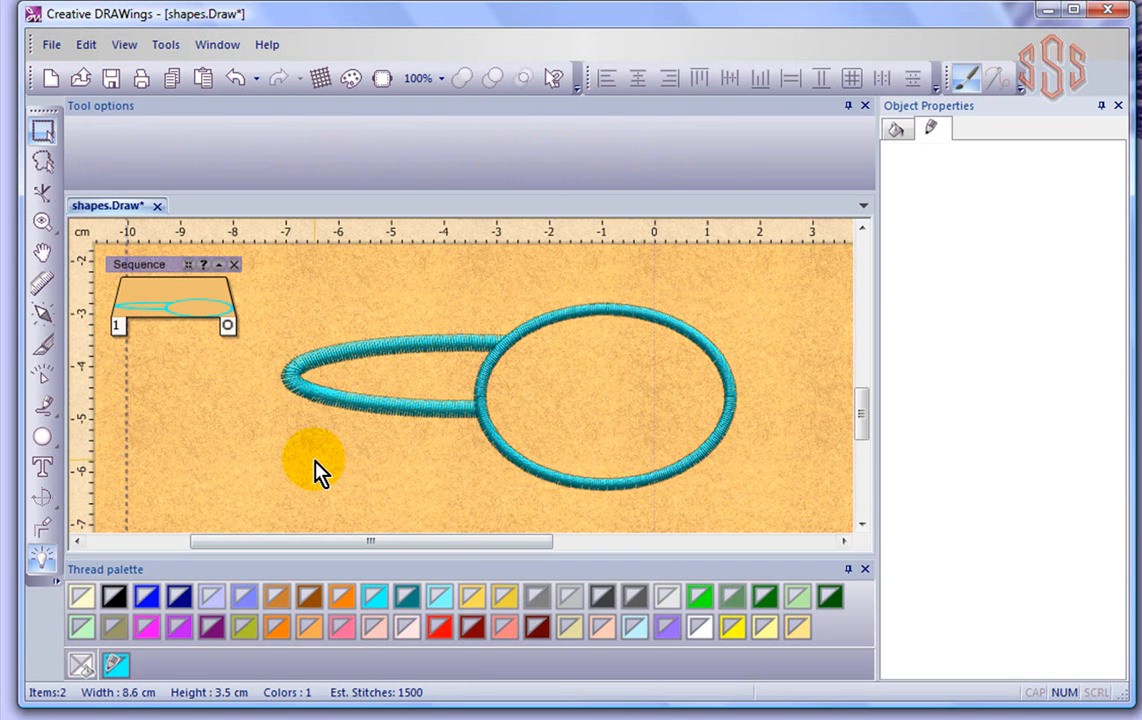
# Review the Sequence options for the narrow ellipse's outline and keep Auto.
pyautogui.click(375, 406)
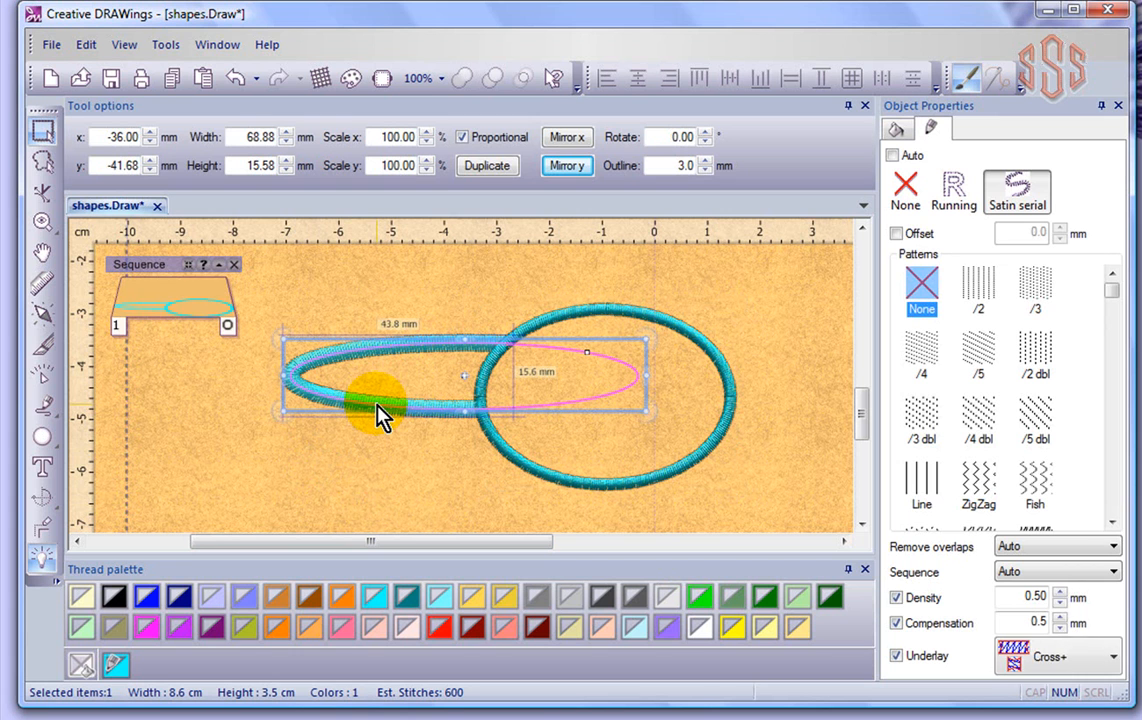
pyautogui.click(1112, 572)
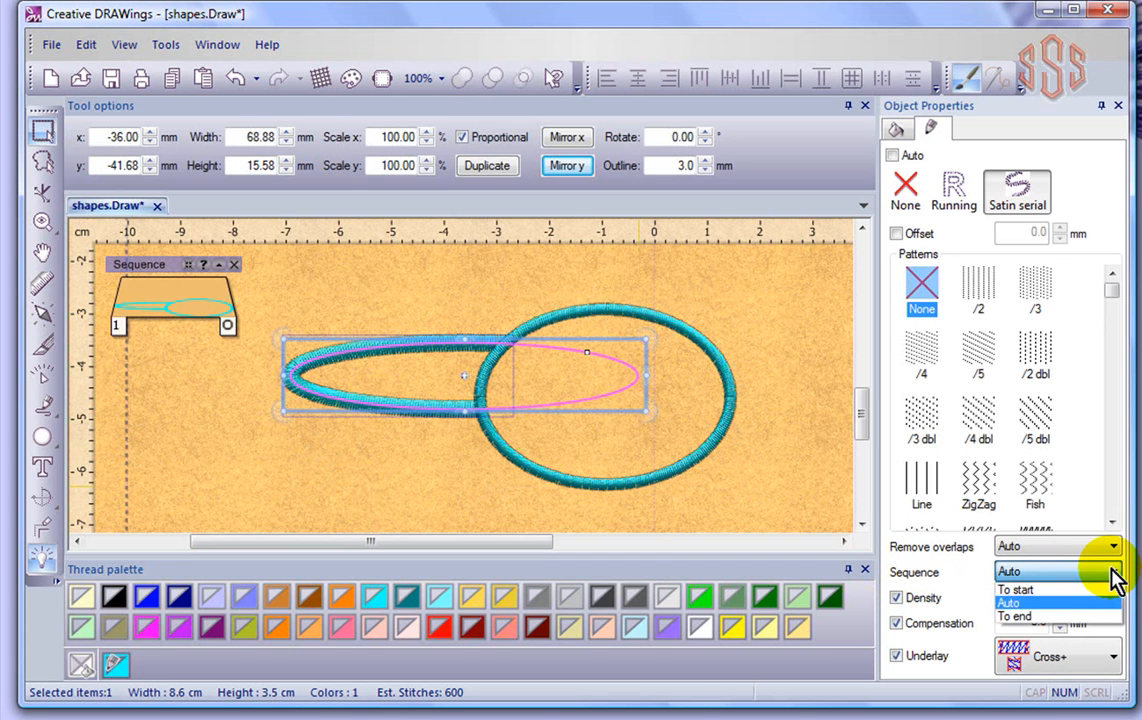
pyautogui.click(1016, 604)
pyautogui.click(418, 497)
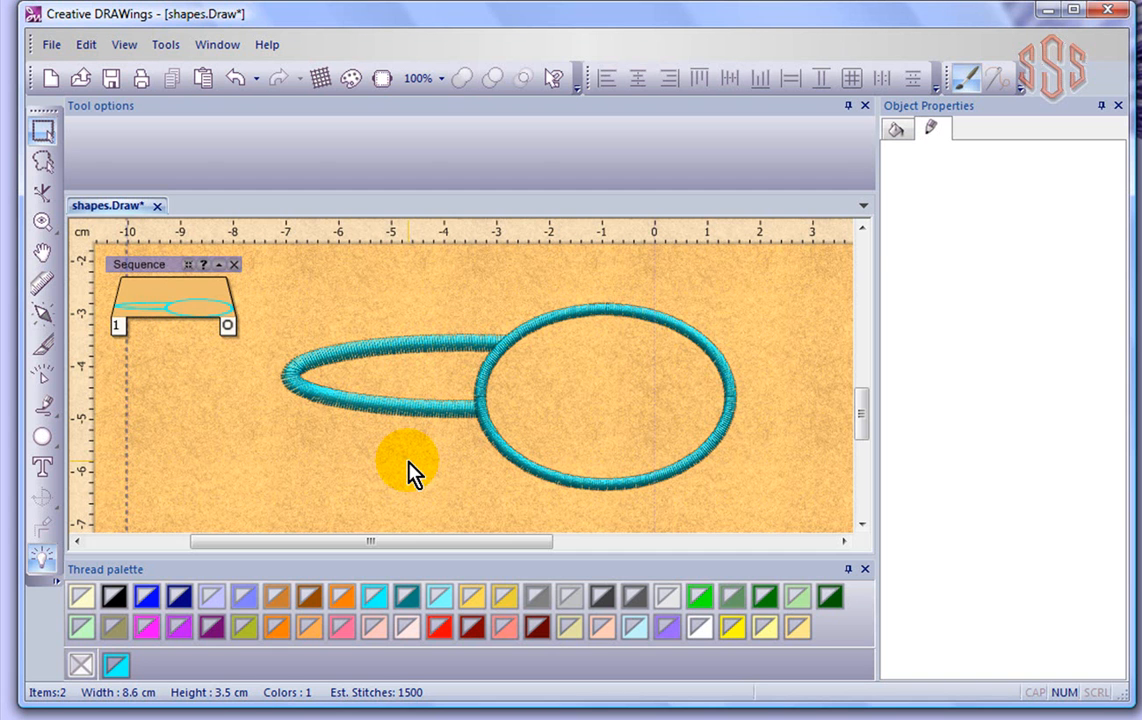
# Check the outline stitch properties of the large ellipse.
pyautogui.click(684, 327)
pyautogui.click(925, 132)
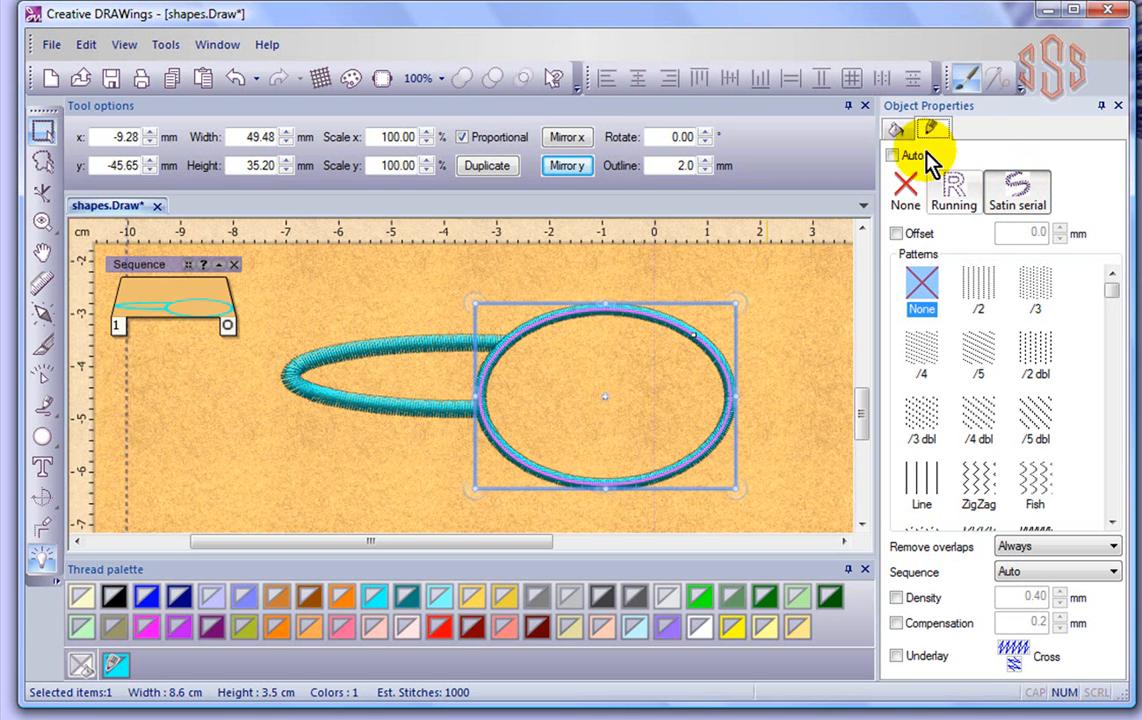
pyautogui.click(361, 469)
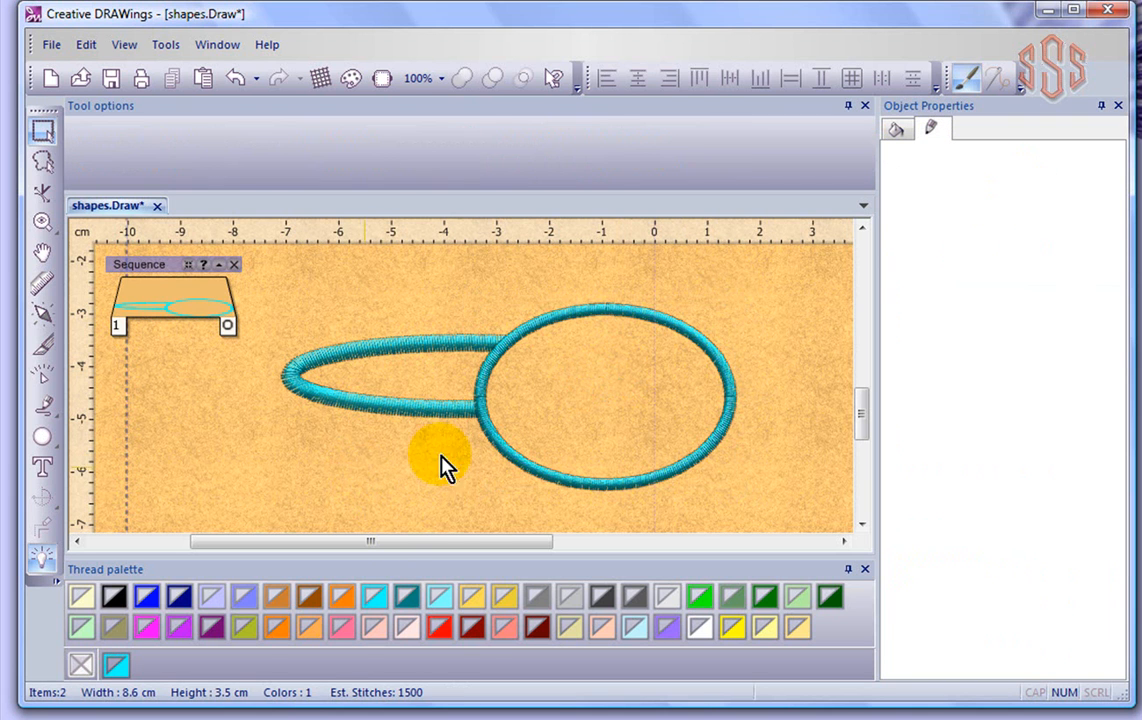
# Fill the large ellipse with red thread and show its fill stitch properties.
pyautogui.click(515, 461)
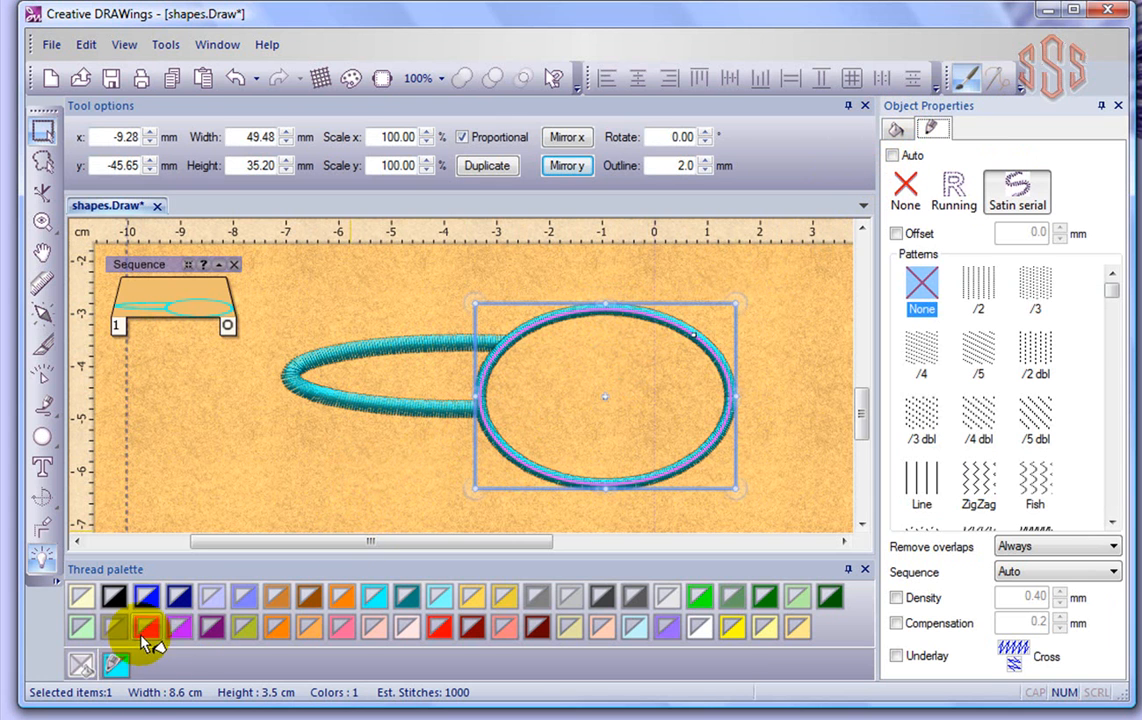
pyautogui.click(443, 630)
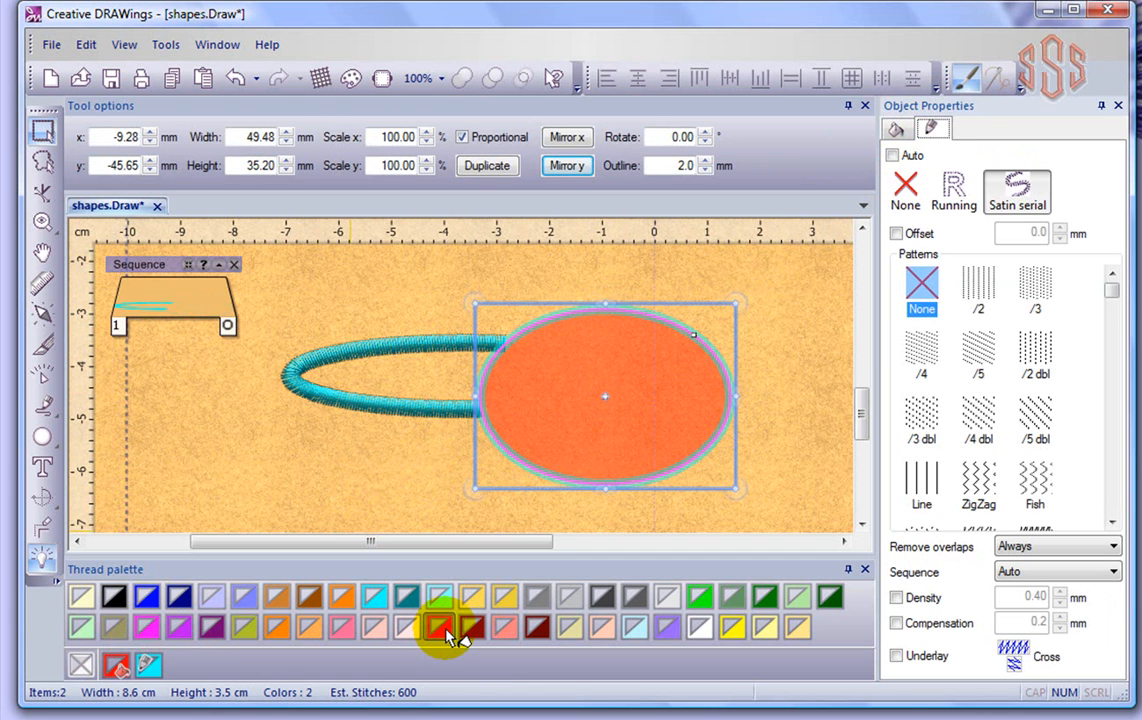
pyautogui.click(898, 128)
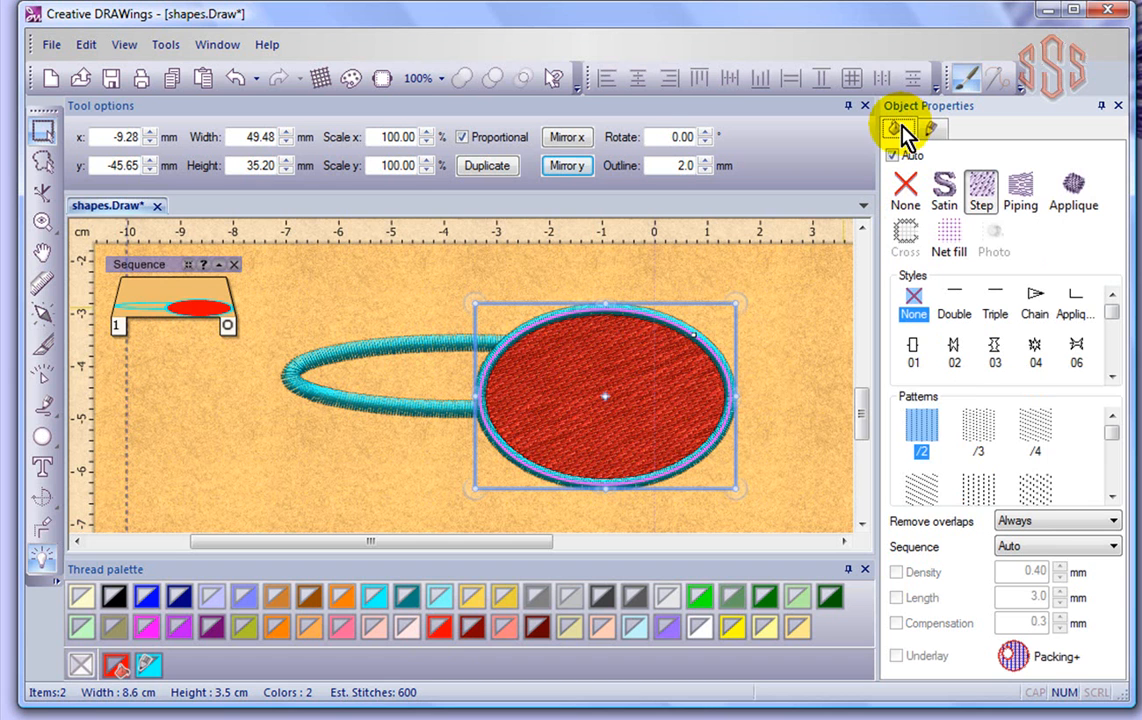
pyautogui.click(650, 410)
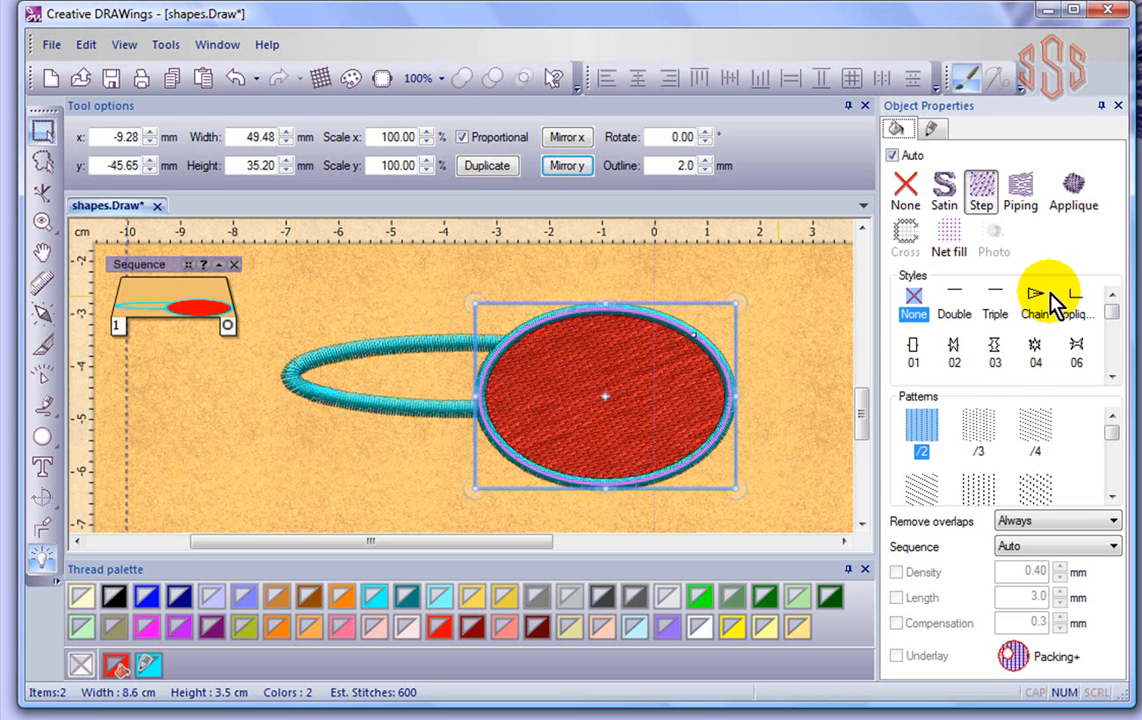
# Set the large ellipse's outline stitch type to None and examine the edge of the fill up close.
pyautogui.click(933, 131)
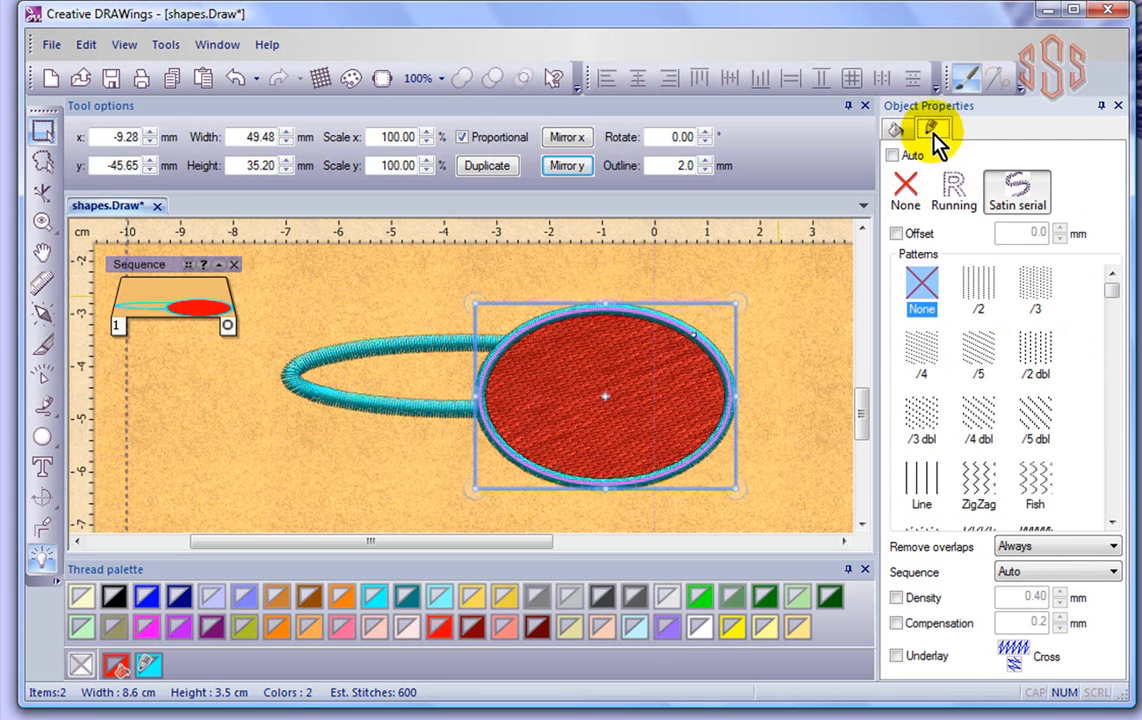
pyautogui.click(905, 195)
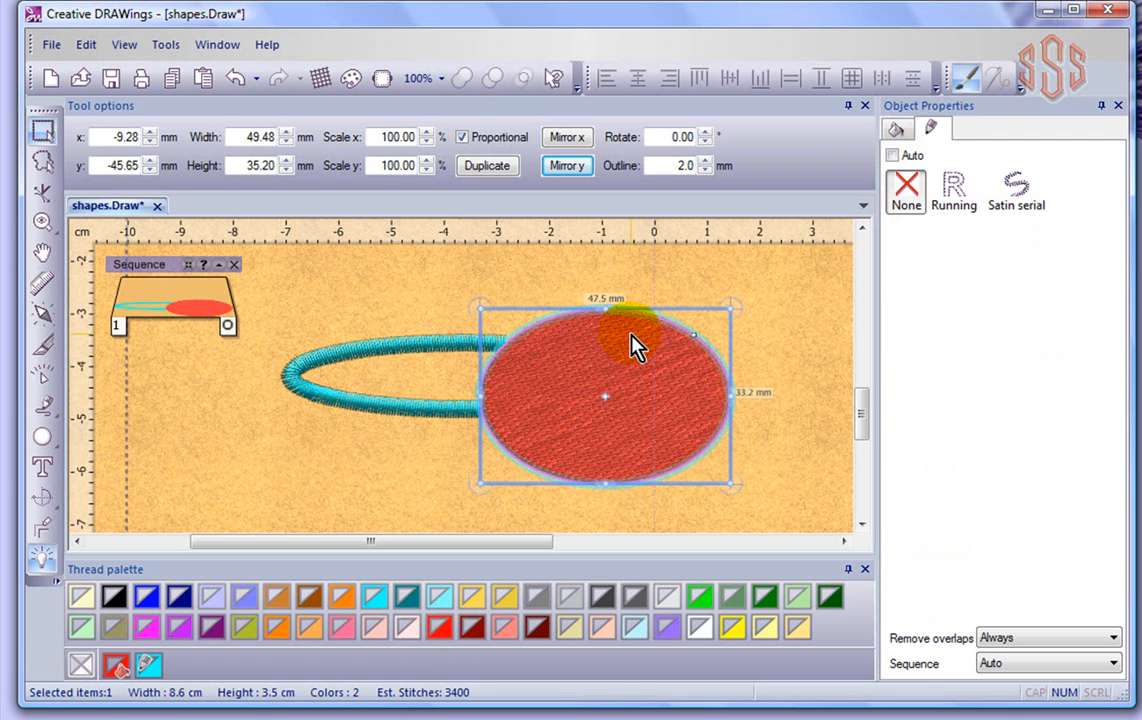
pyautogui.scroll(3, 647, 338)
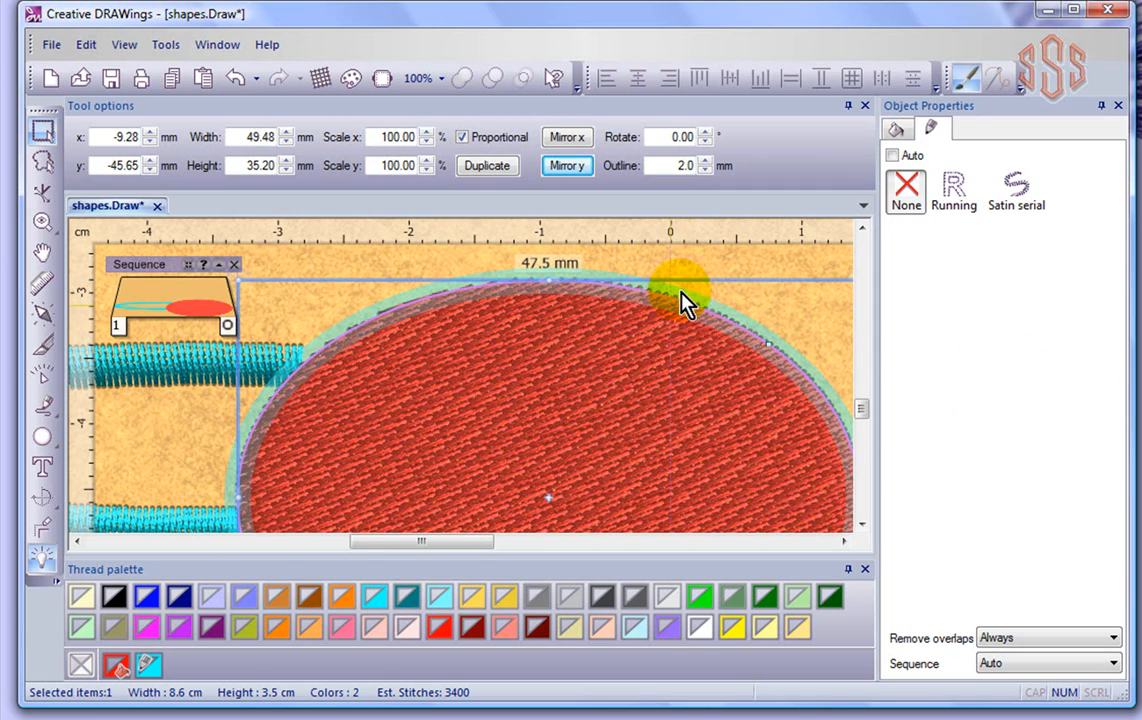
pyautogui.scroll(1, 673, 308)
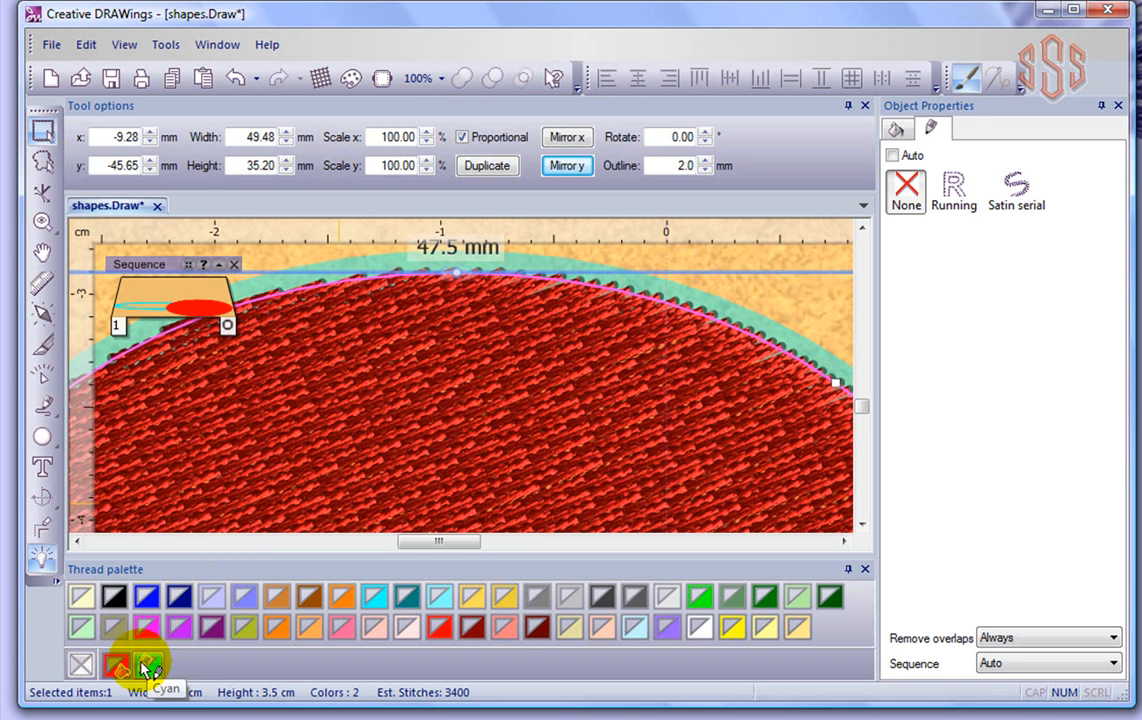
# Remove the cyan outline colour from the large ellipse, keeping only its red fill.
pyautogui.click(80, 662)
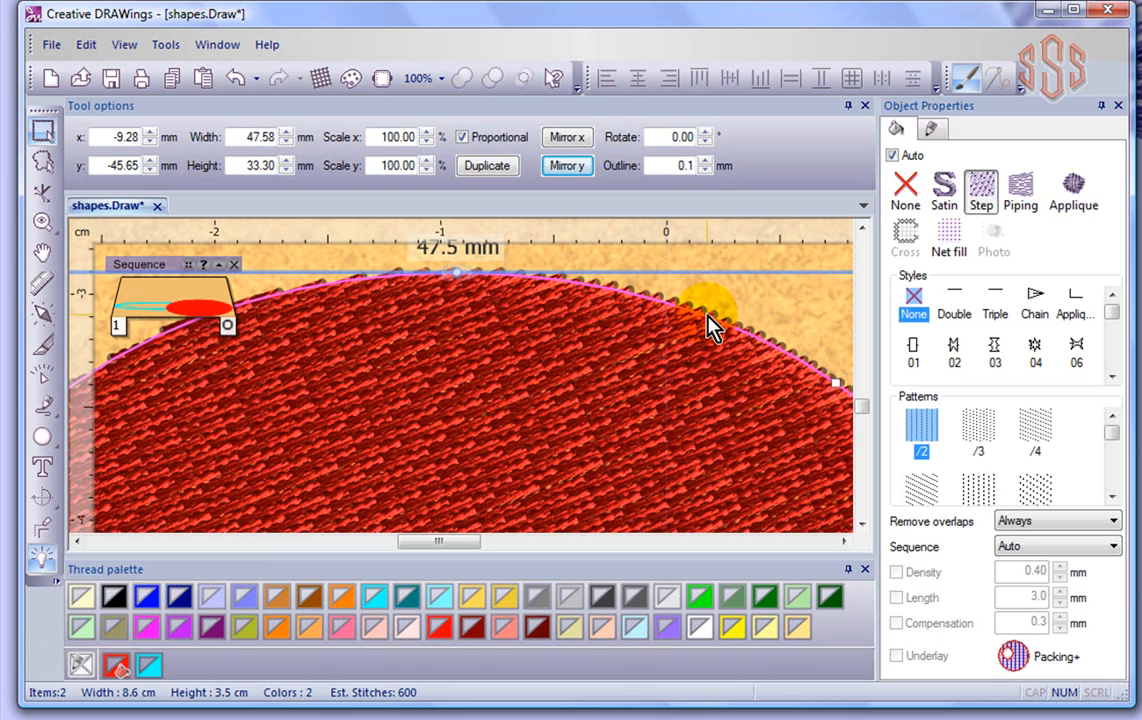
pyautogui.scroll(-3, 652, 345)
pyautogui.scroll(-1, 652, 352)
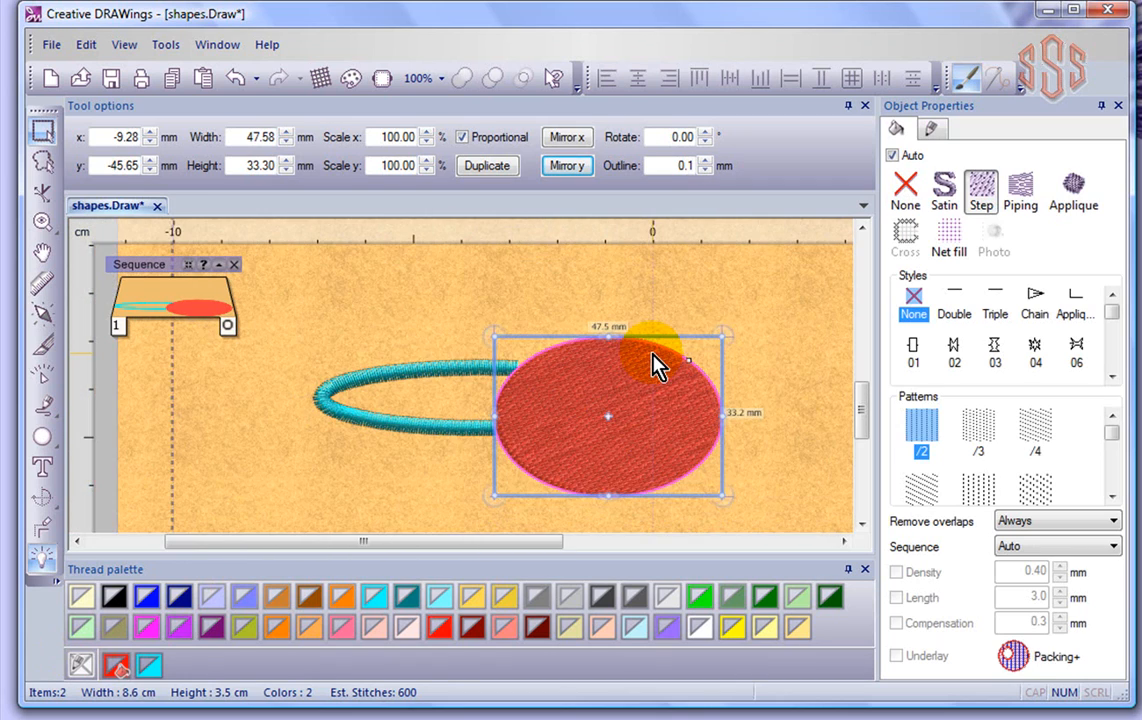